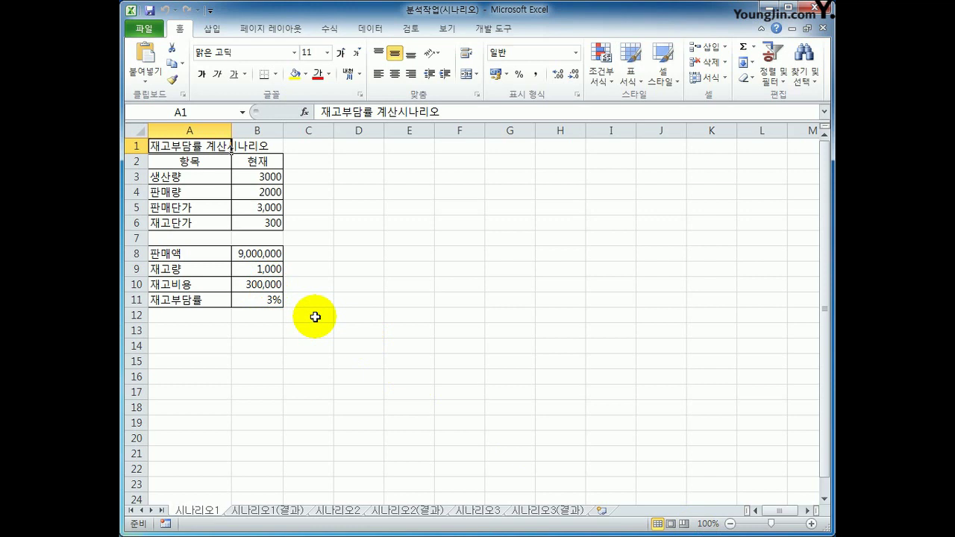
# Examine the input cells B3:B6 and the formula cells B8:B11, checking their cell names and how 재고부담률 is calculated.
pyautogui.click(268, 178)
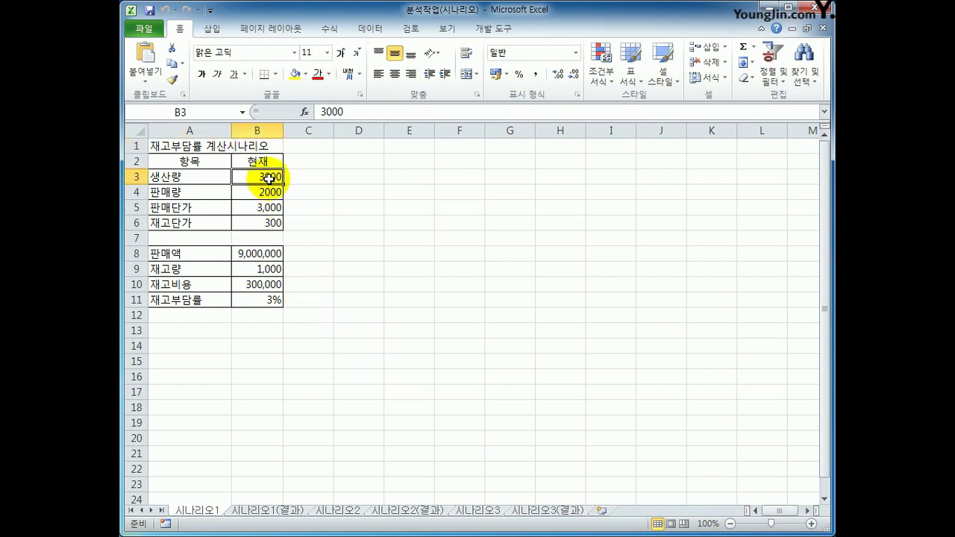
pyautogui.click(263, 192)
pyautogui.click(264, 209)
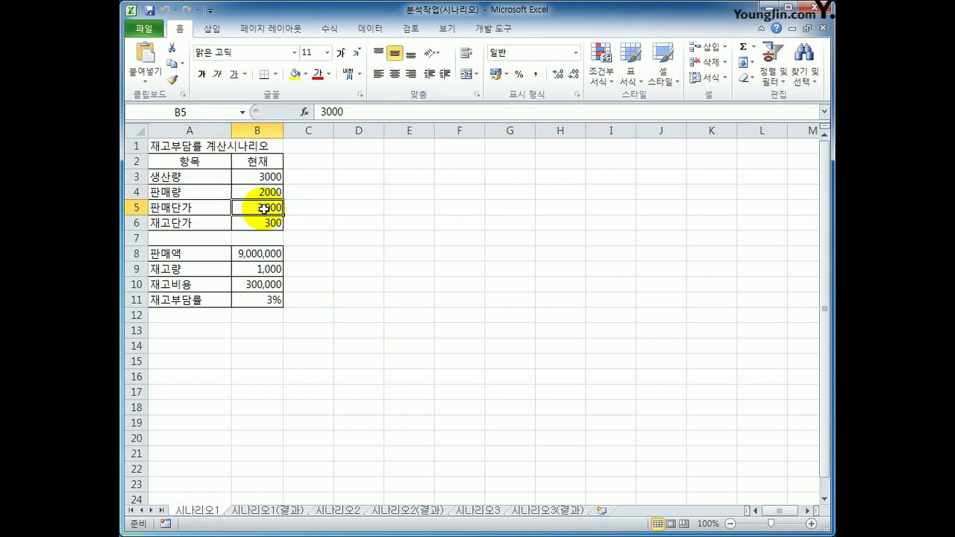
pyautogui.click(269, 222)
pyautogui.click(257, 254)
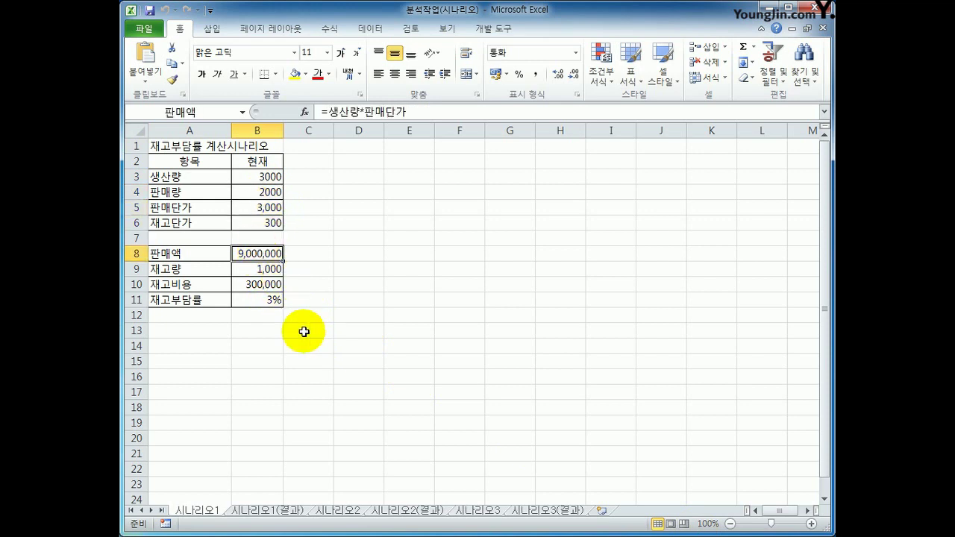
pyautogui.click(260, 270)
pyautogui.click(266, 284)
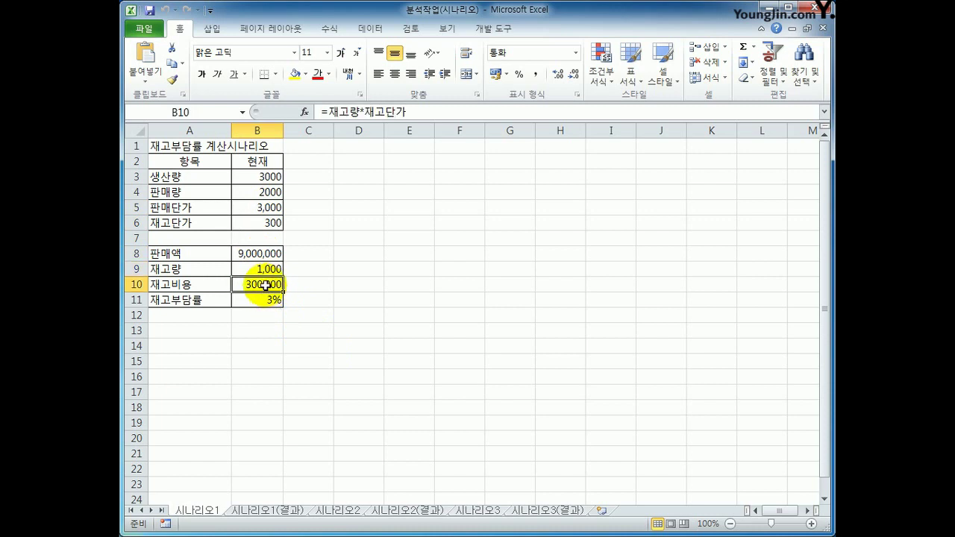
pyautogui.click(267, 299)
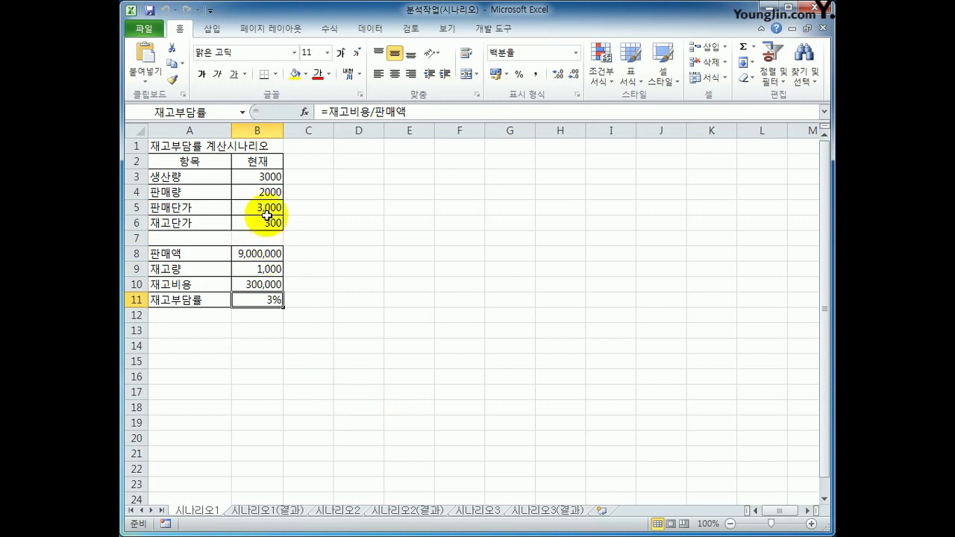
pyautogui.click(266, 178)
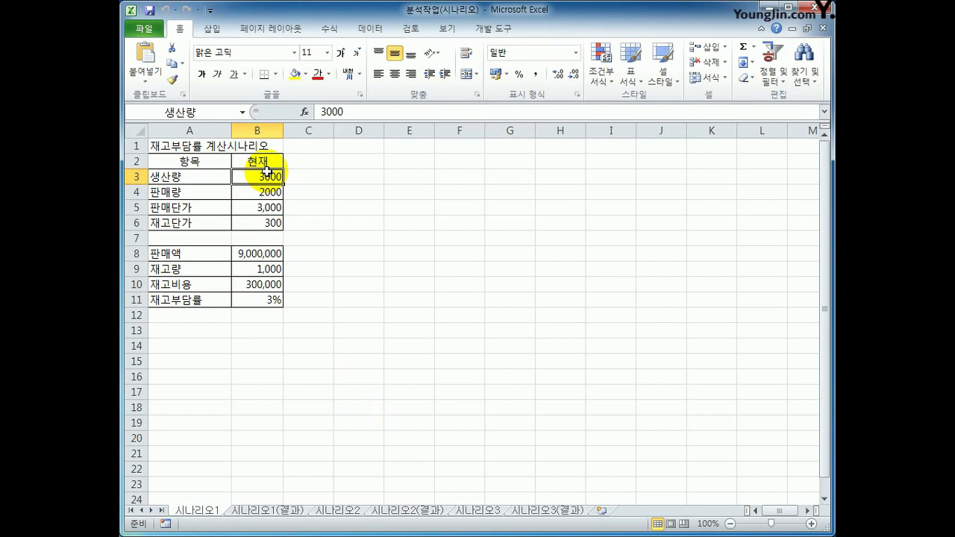
pyautogui.click(264, 191)
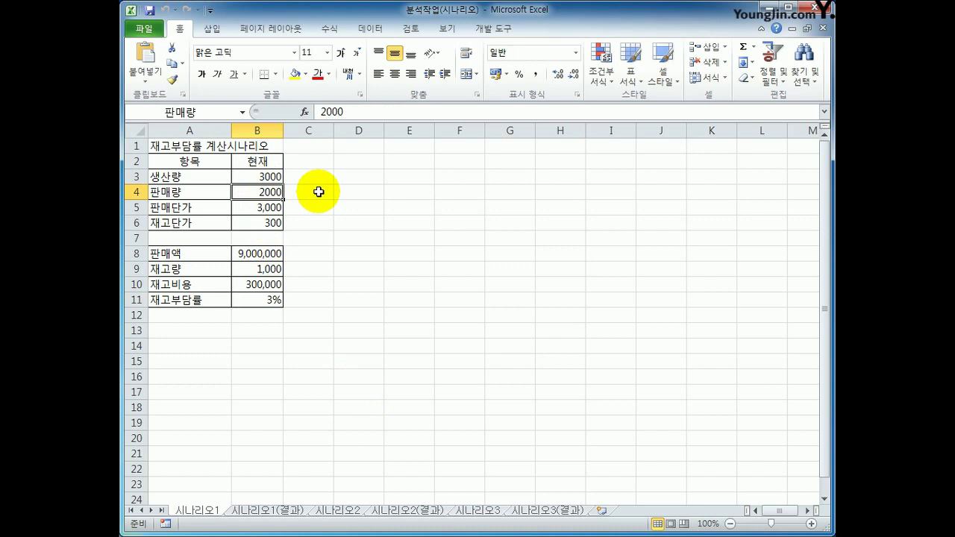
pyautogui.click(255, 299)
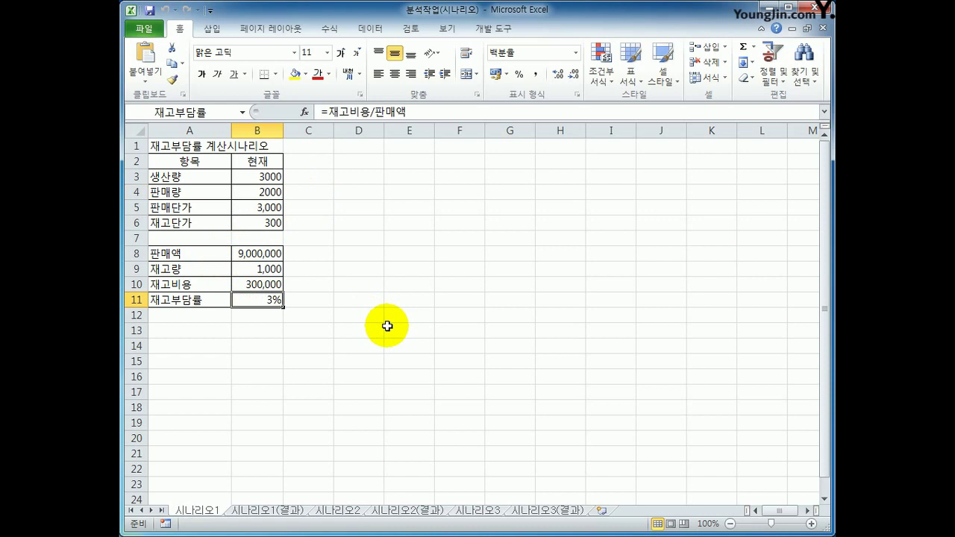
# Add a scenario named 생산/판매변화1 in the Scenario Manager with B3:B4 as its changing cells.
pyautogui.moveTo(263, 177); pyautogui.dragTo(285, 194)
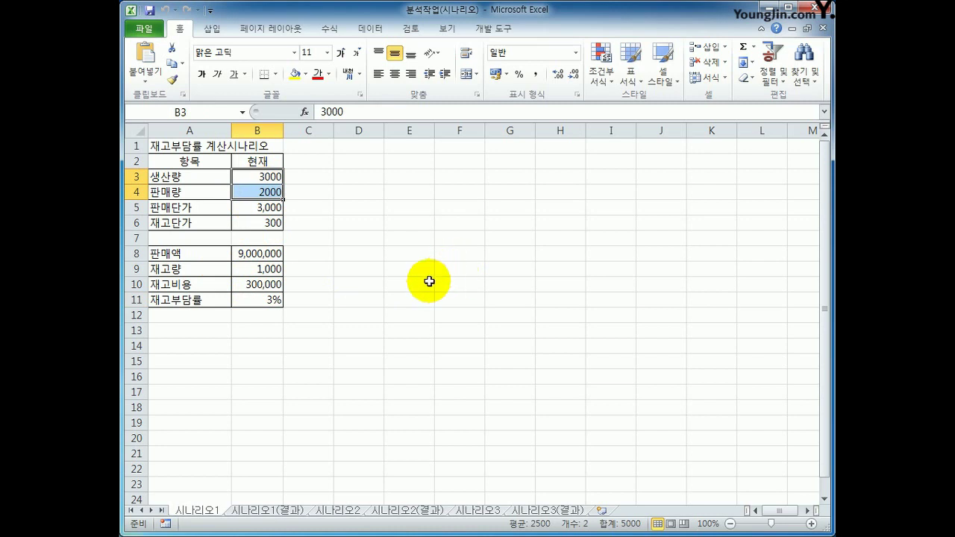
pyautogui.click(363, 32)
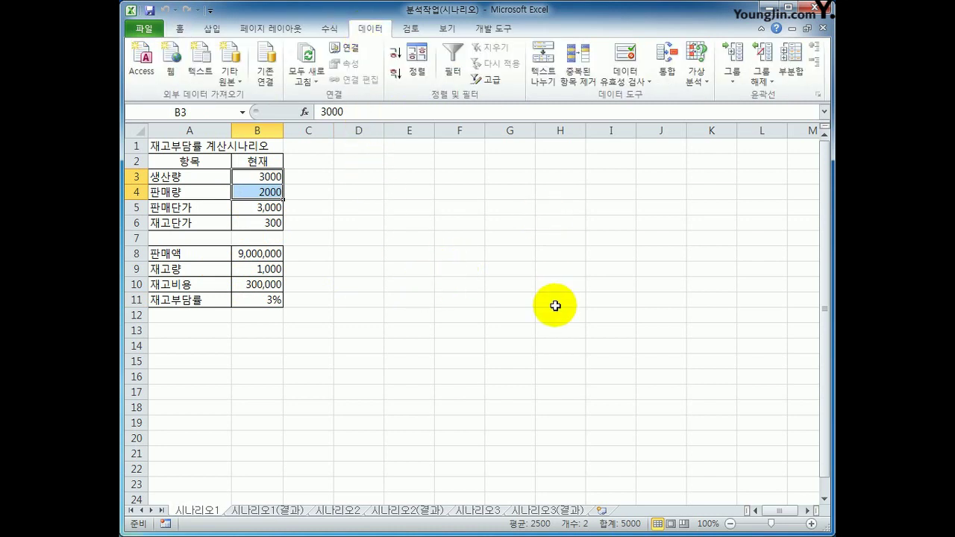
pyautogui.click(693, 82)
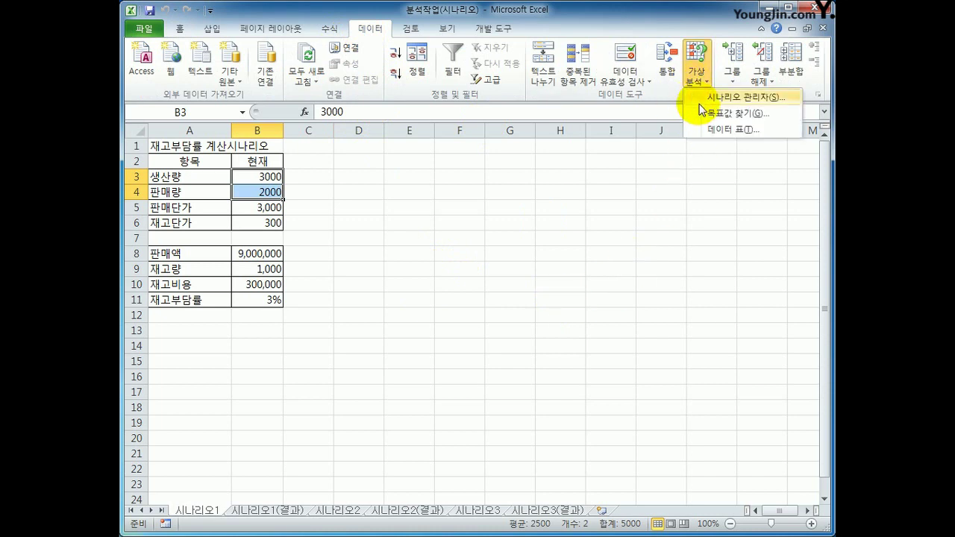
pyautogui.click(701, 99)
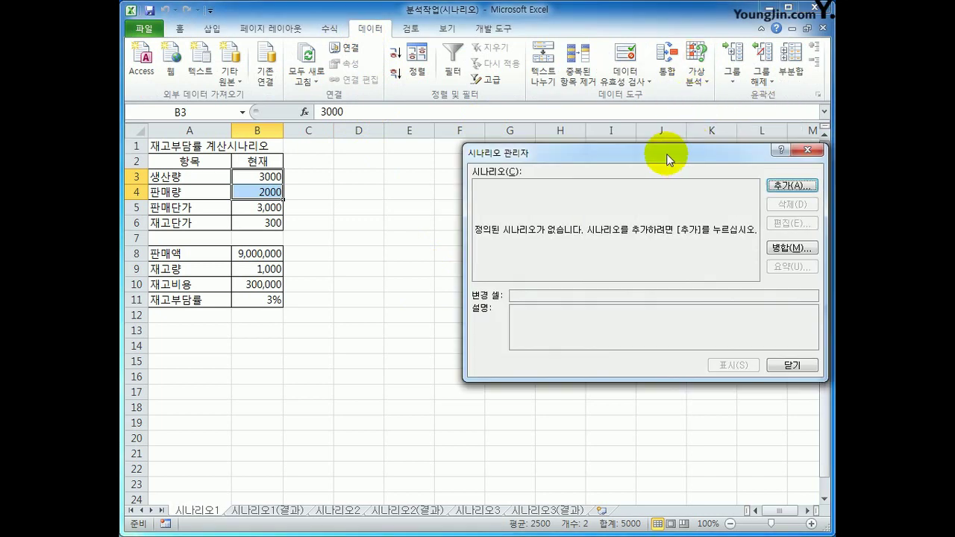
pyautogui.moveTo(667, 154); pyautogui.dragTo(575, 139)
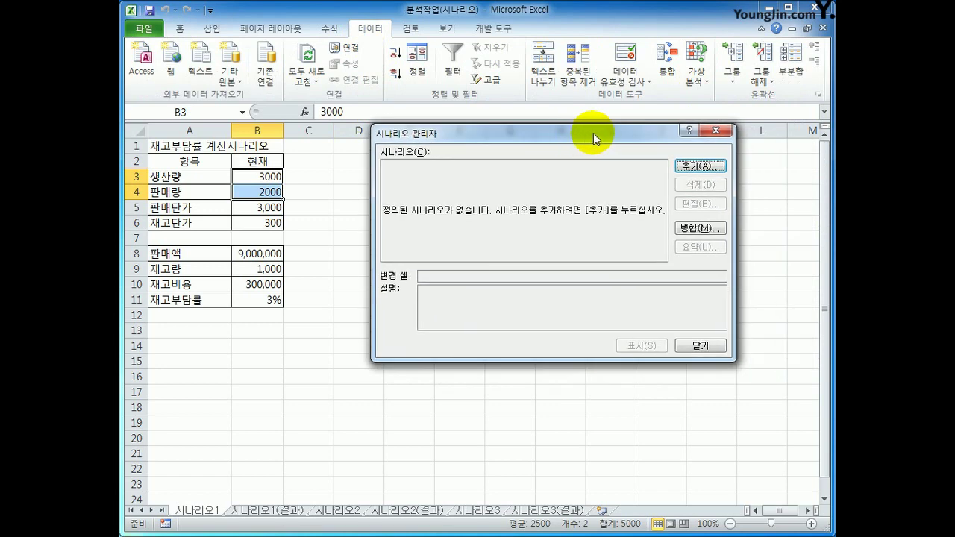
pyautogui.click(700, 166)
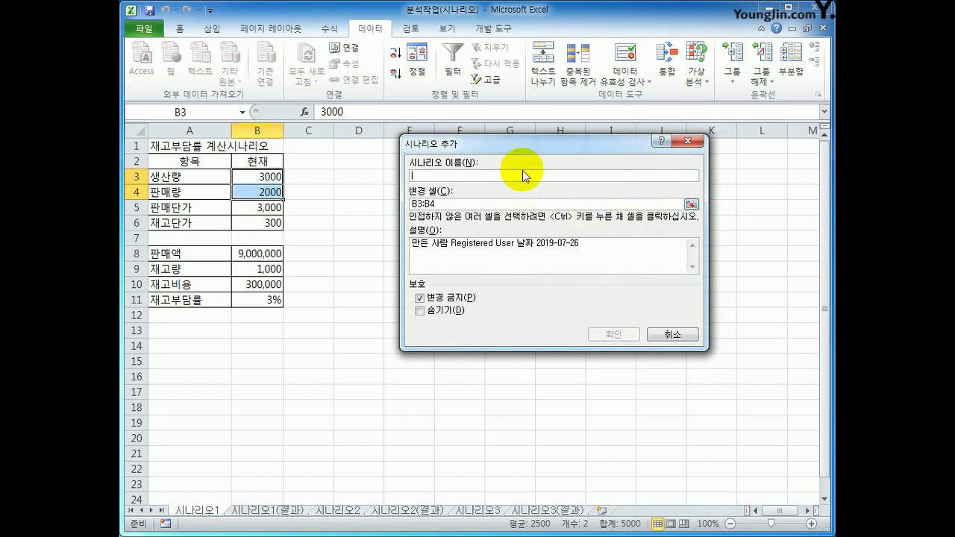
pyautogui.write('생산/판매변화1')
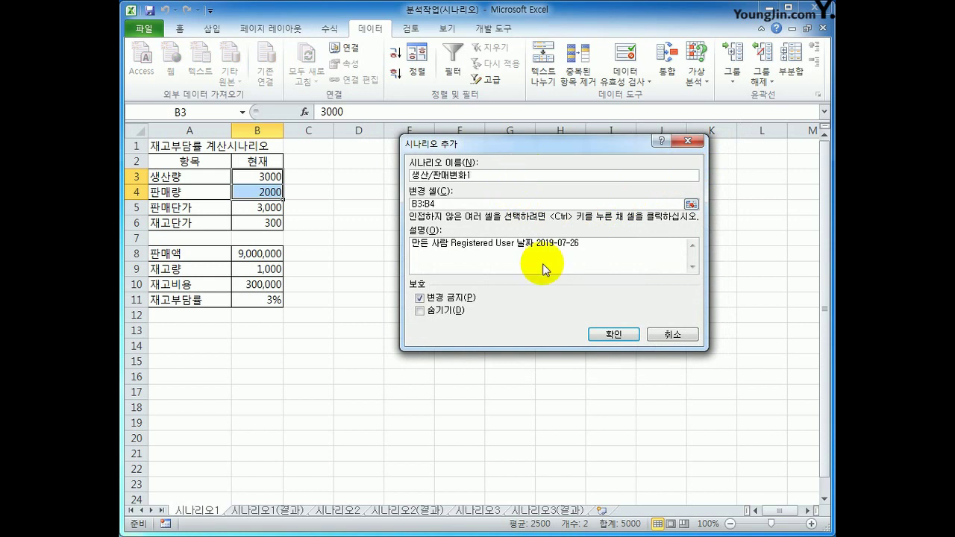
pyautogui.click(614, 334)
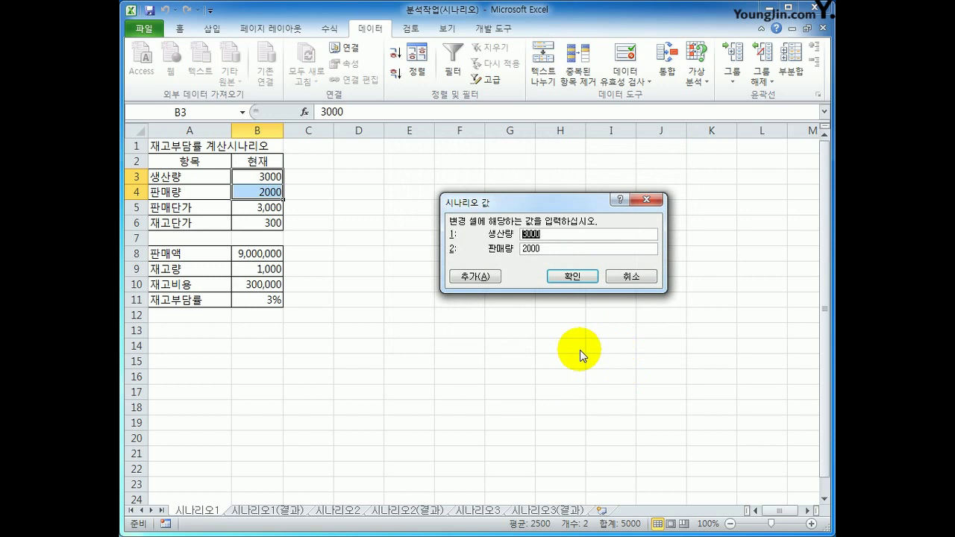
# Set the 생산/판매변화1 scenario values to 4000 for 생산량 and 3000 for 판매량.
pyautogui.write('4000')
pyautogui.press('Tab')
pyautogui.write('3000')
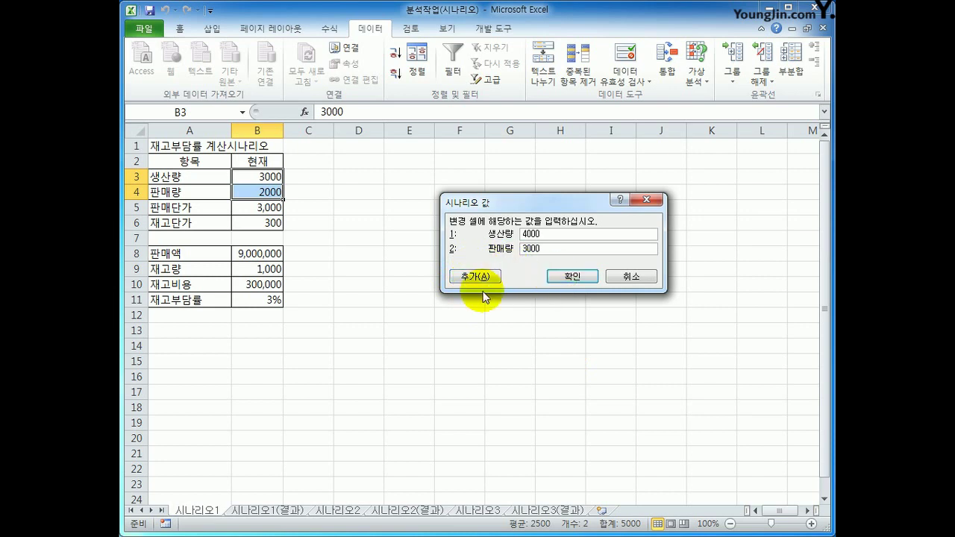
pyautogui.click(570, 278)
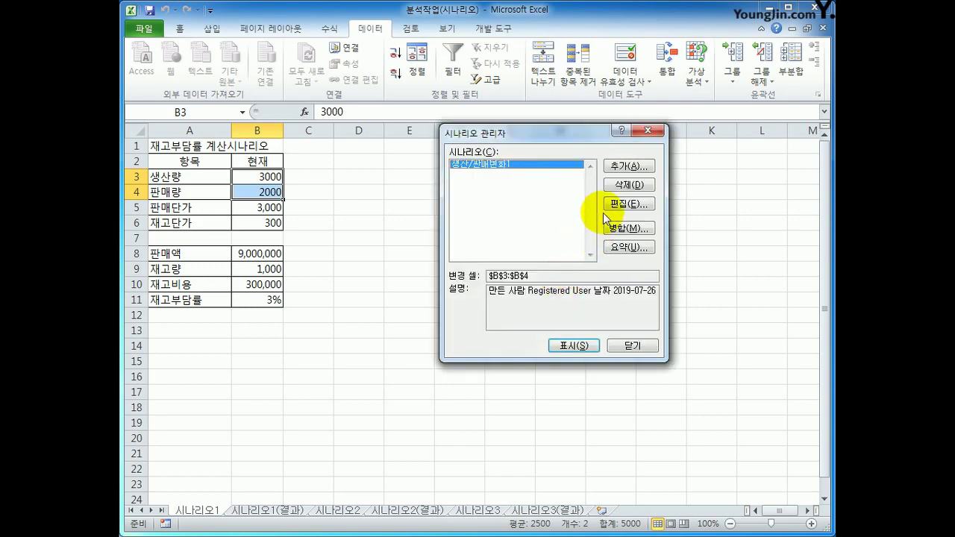
# Add a second scenario named 생산/판매변화2 for B3:B4 with 생산량 5000 and 판매량 4000.
pyautogui.click(618, 167)
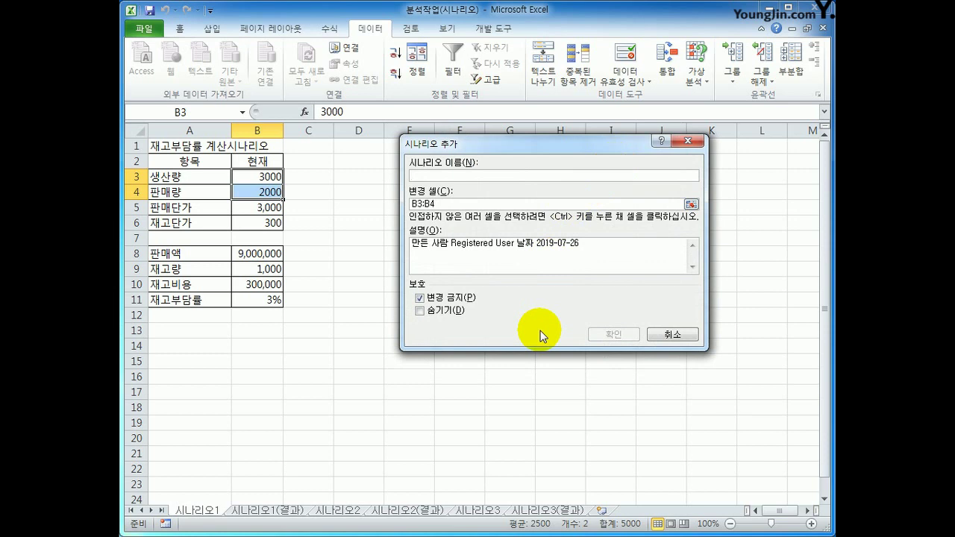
pyautogui.write('생산/벨')
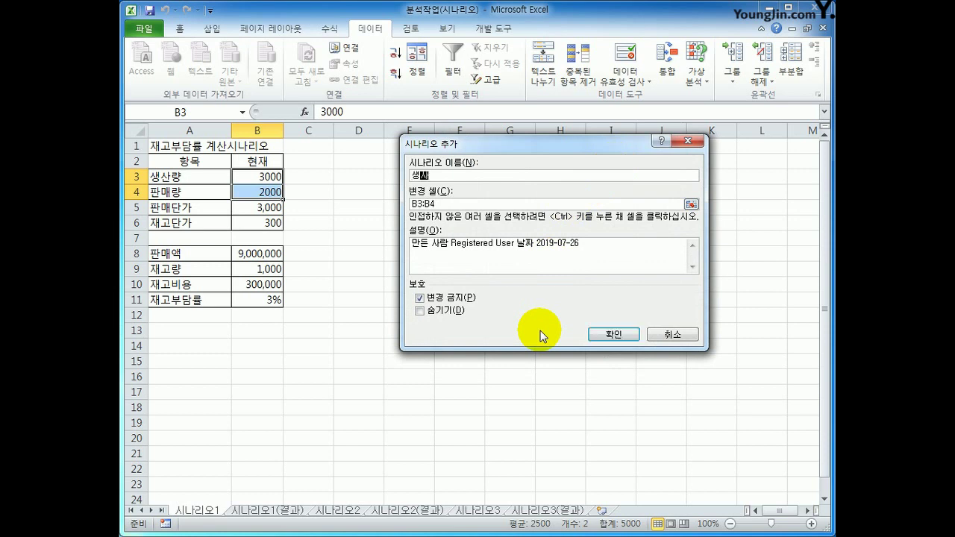
pyautogui.write('매변화2')
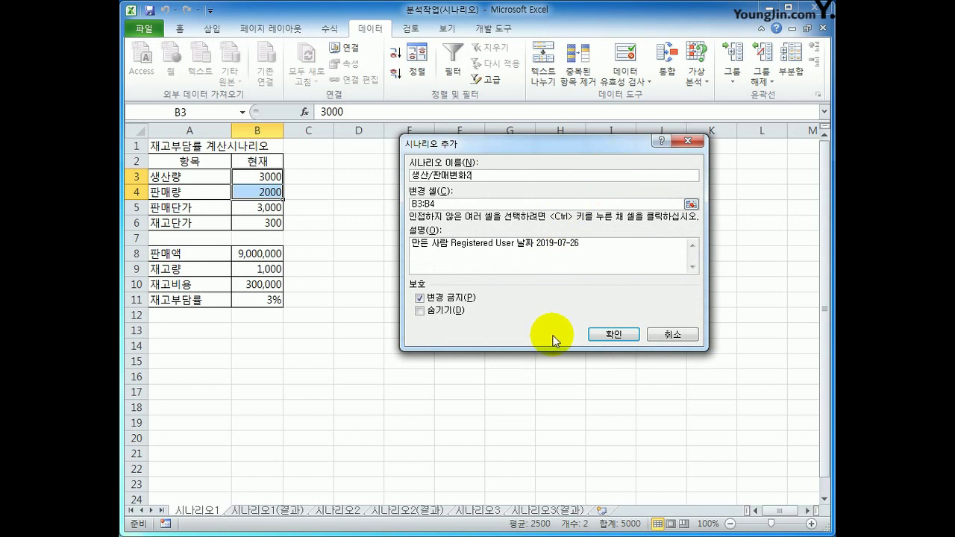
pyautogui.click(597, 335)
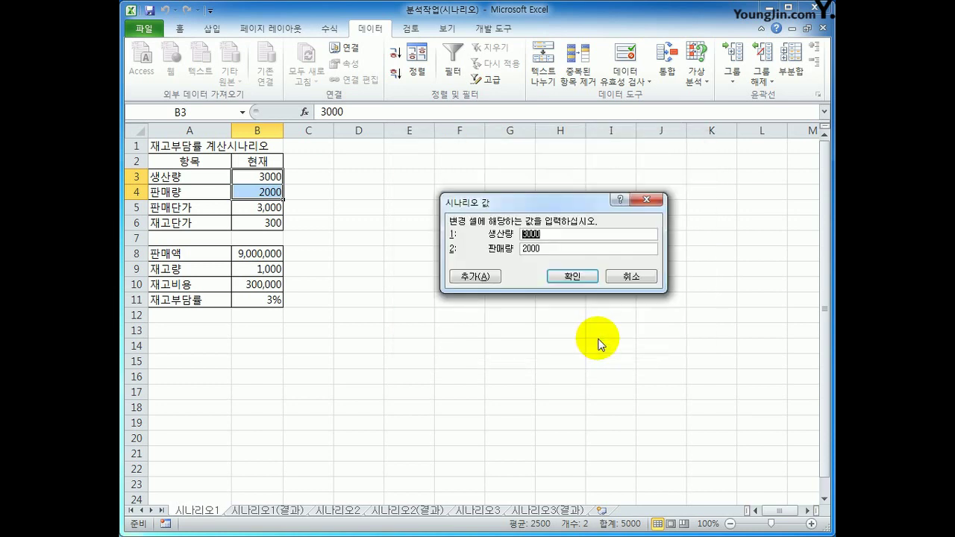
pyautogui.write('5000')
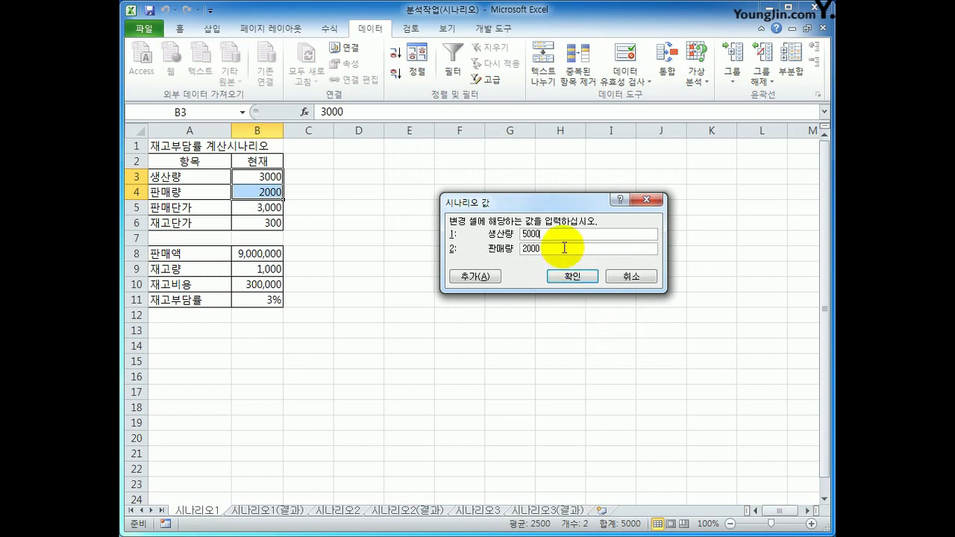
pyautogui.press('Tab')
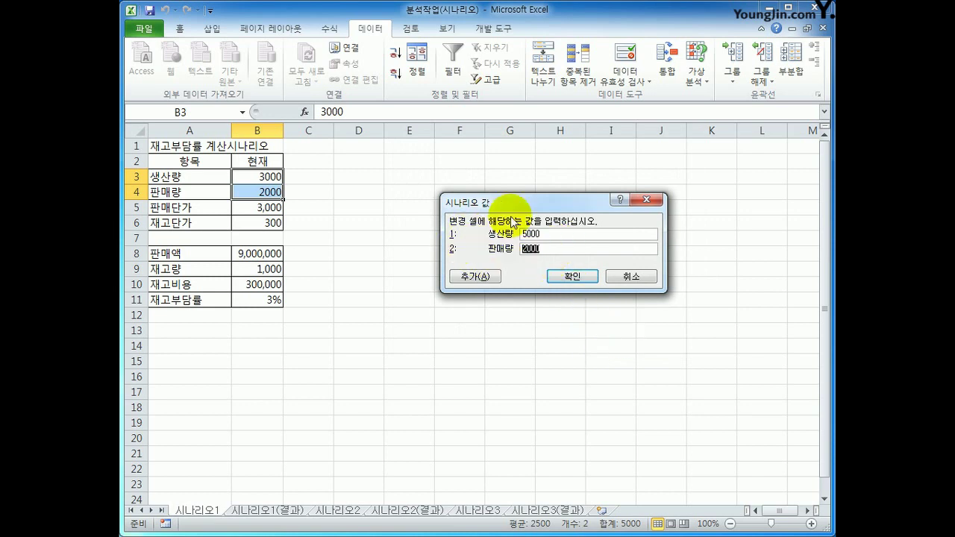
pyautogui.write('4000')
# Add a third scenario named 생산/판매변화3 for B3:B4 with 생산량 6000 and 판매량 5000, and return to the scenario list.
pyautogui.click(494, 277)
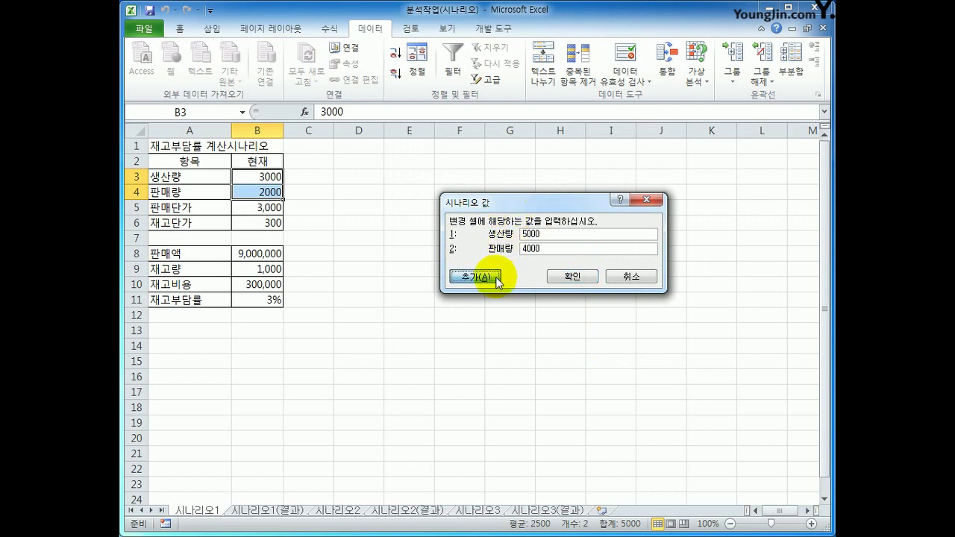
pyautogui.write('생ㅅ')
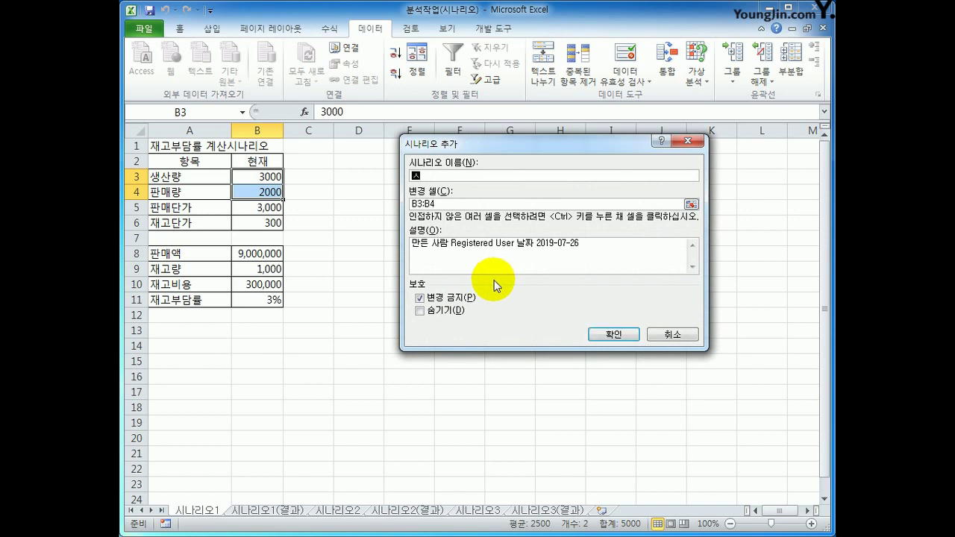
pyautogui.write('산/판매변경화3')
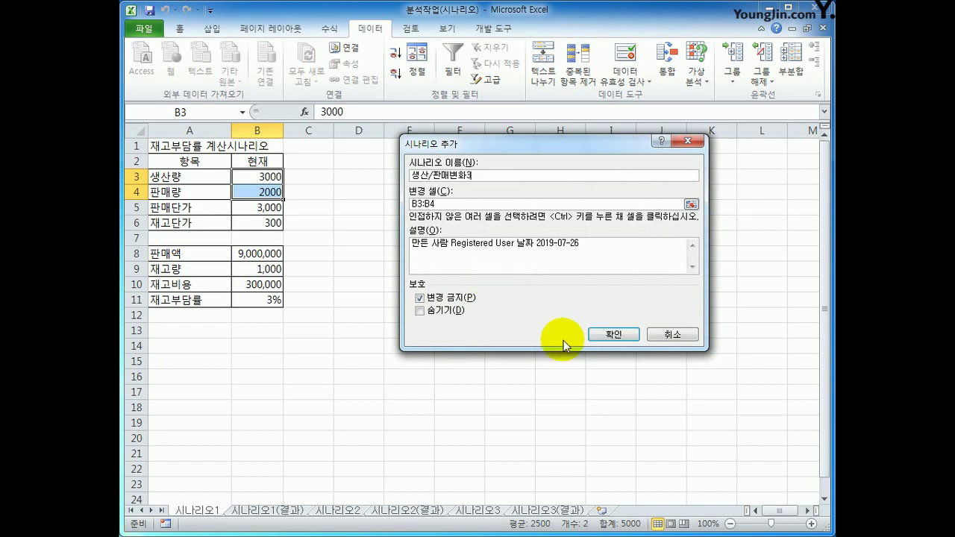
pyautogui.click(612, 336)
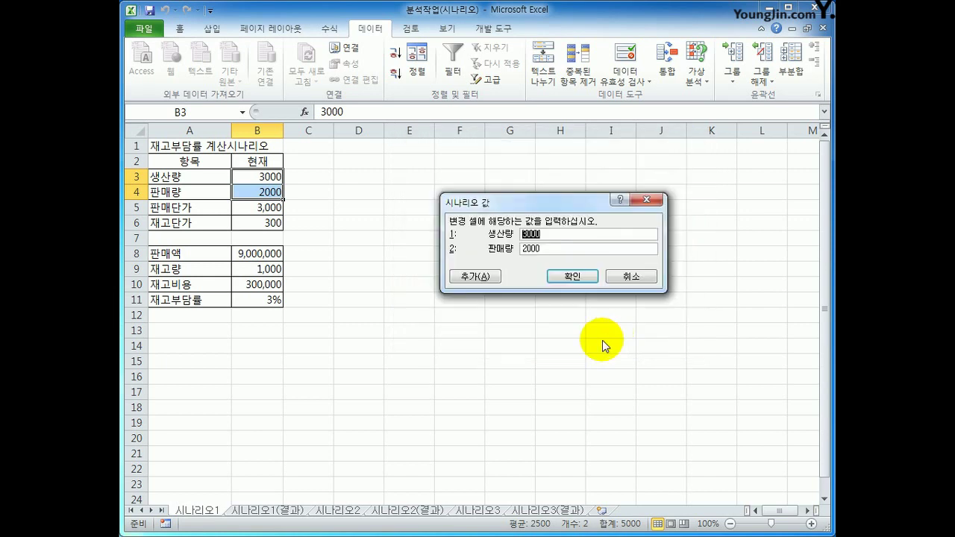
pyautogui.write('6000')
pyautogui.press('Tab')
pyautogui.write('5000')
pyautogui.click(568, 275)
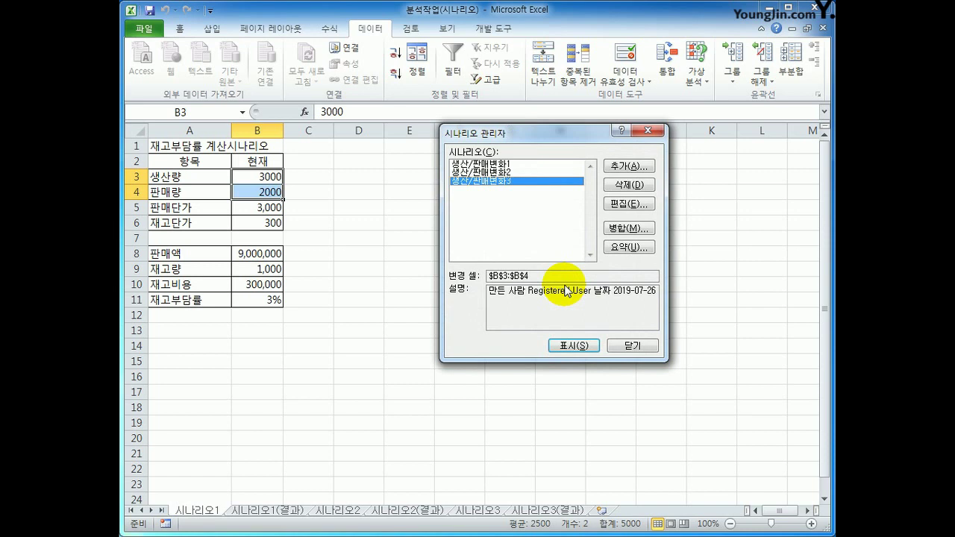
# Create a scenario summary report using the 재고부담률 cell B11 as the result cell.
pyautogui.click(629, 247)
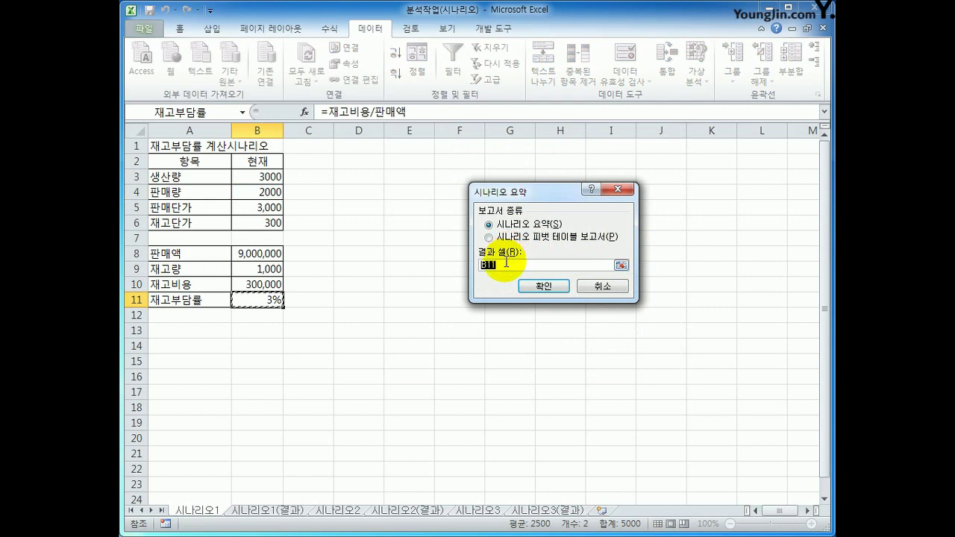
pyautogui.click(260, 302)
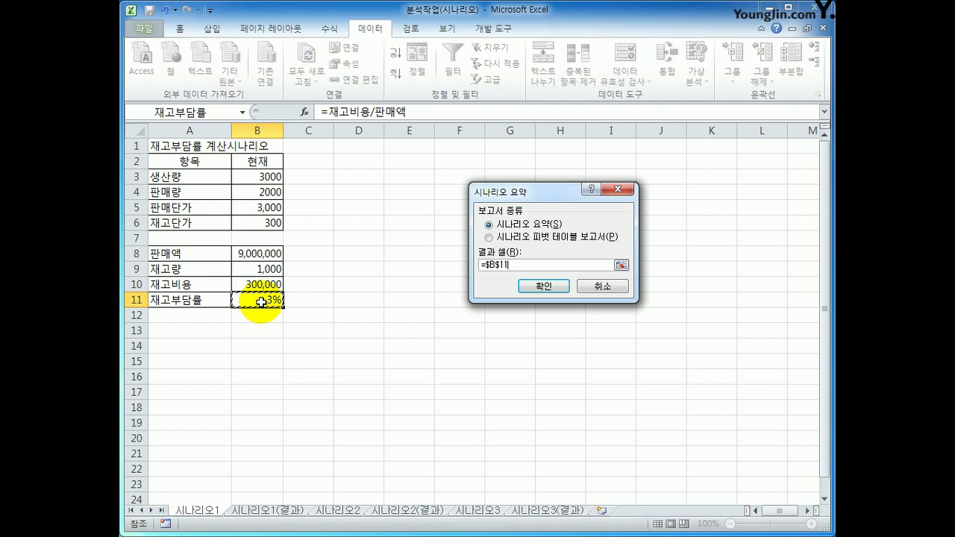
pyautogui.click(527, 290)
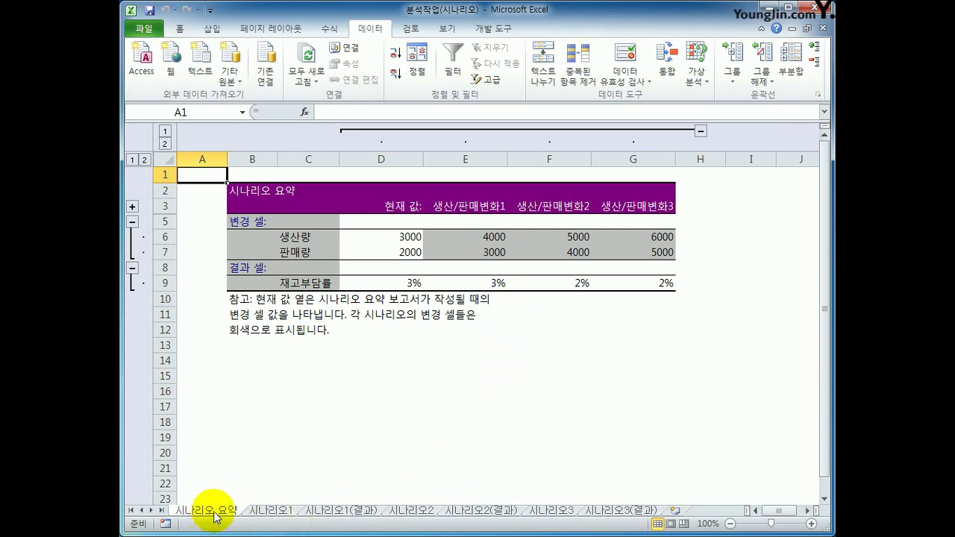
# Compare the current values and the three scenarios in the summary report, column by column from 생산량 to 재고부담률.
pyautogui.moveTo(405, 236); pyautogui.dragTo(395, 282)
pyautogui.moveTo(451, 236); pyautogui.dragTo(452, 284)
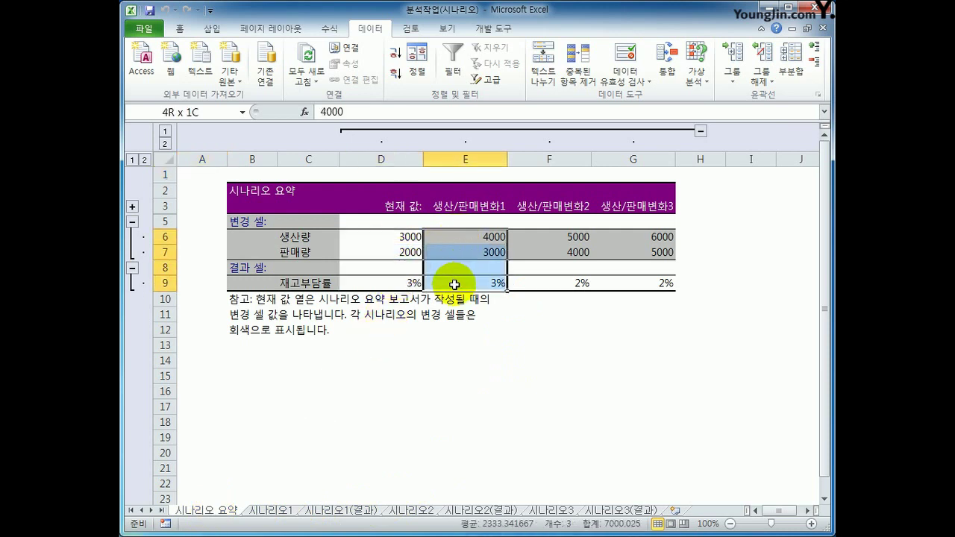
pyautogui.moveTo(553, 235); pyautogui.dragTo(554, 282)
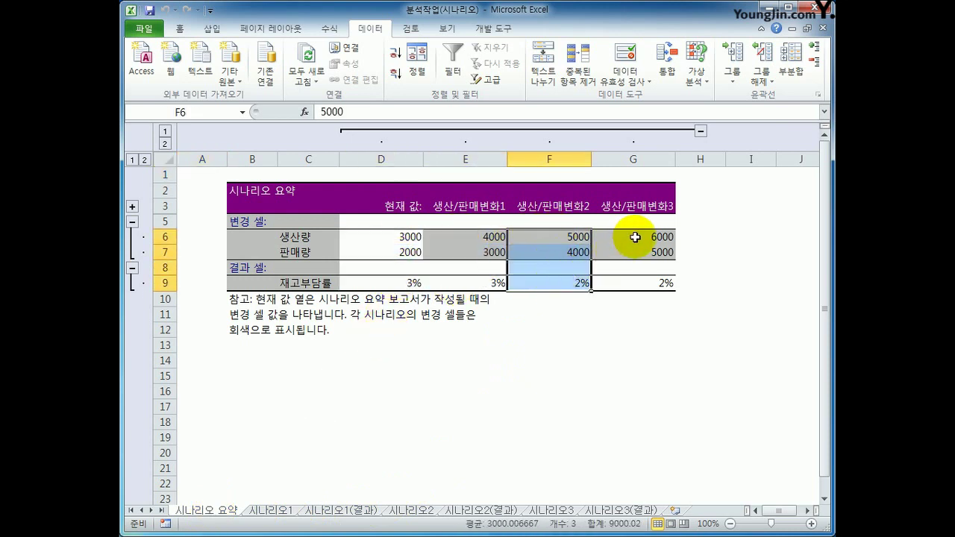
pyautogui.moveTo(619, 237); pyautogui.dragTo(635, 278)
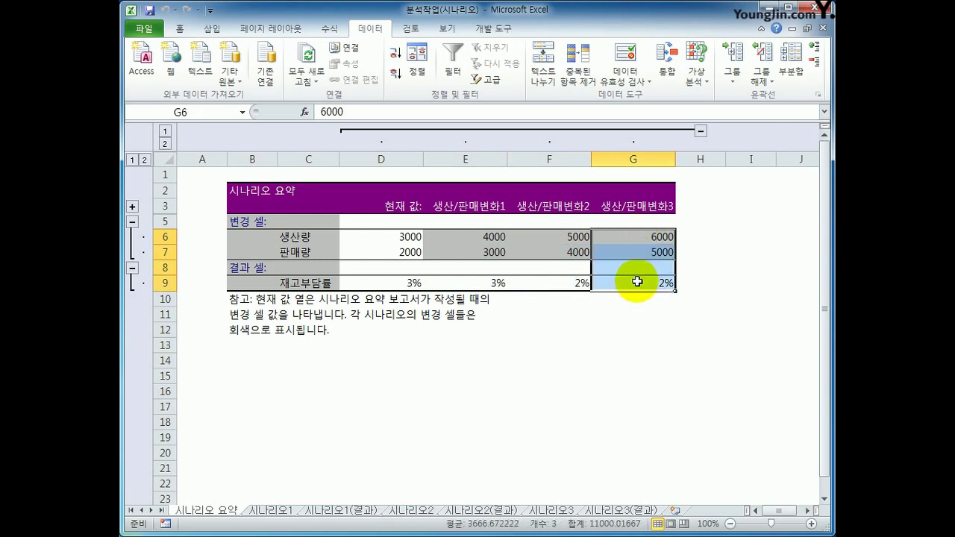
# Check the 재고부담률 results, the named 생산량 and 판매량 cells on sheet 시나리오1, and the matching labels in the summary report.
pyautogui.click(530, 284)
pyautogui.click(640, 288)
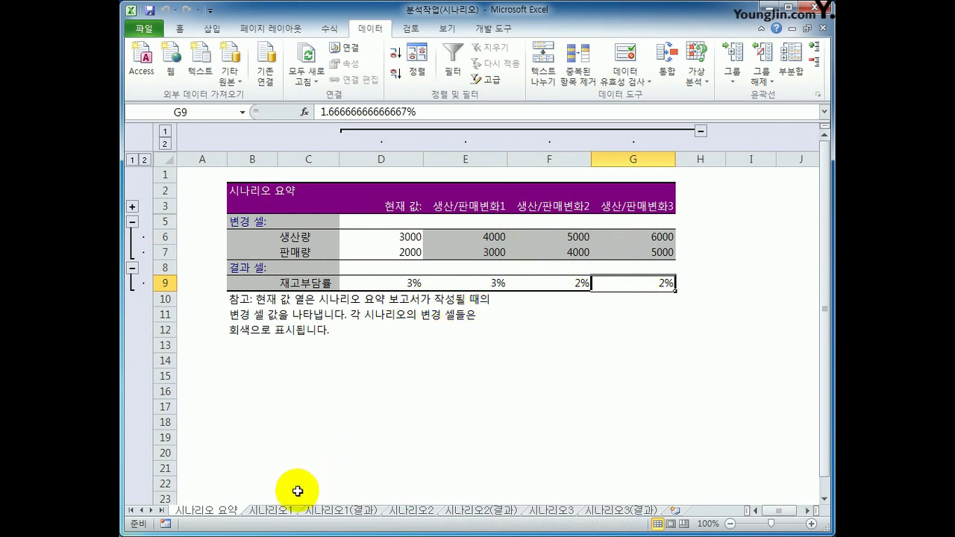
pyautogui.click(265, 511)
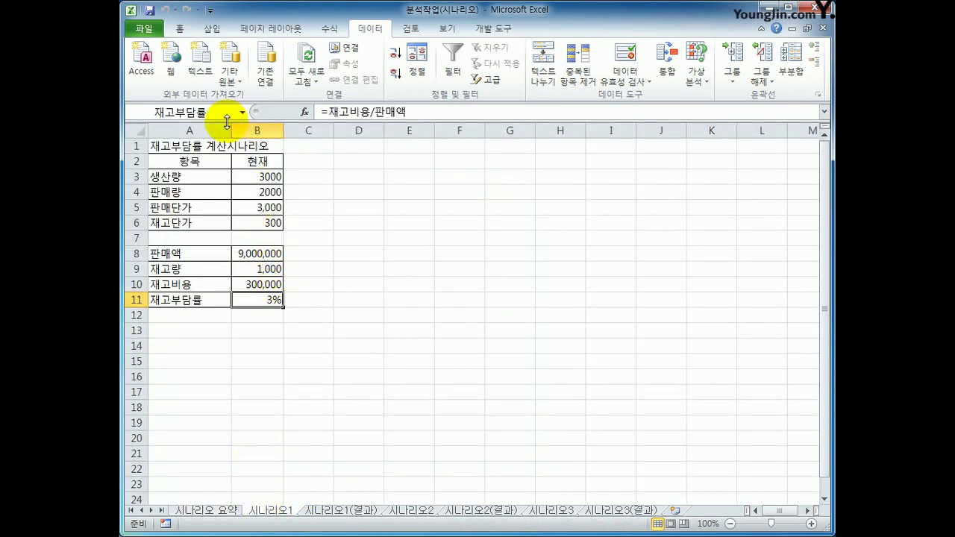
pyautogui.click(267, 179)
pyautogui.click(266, 194)
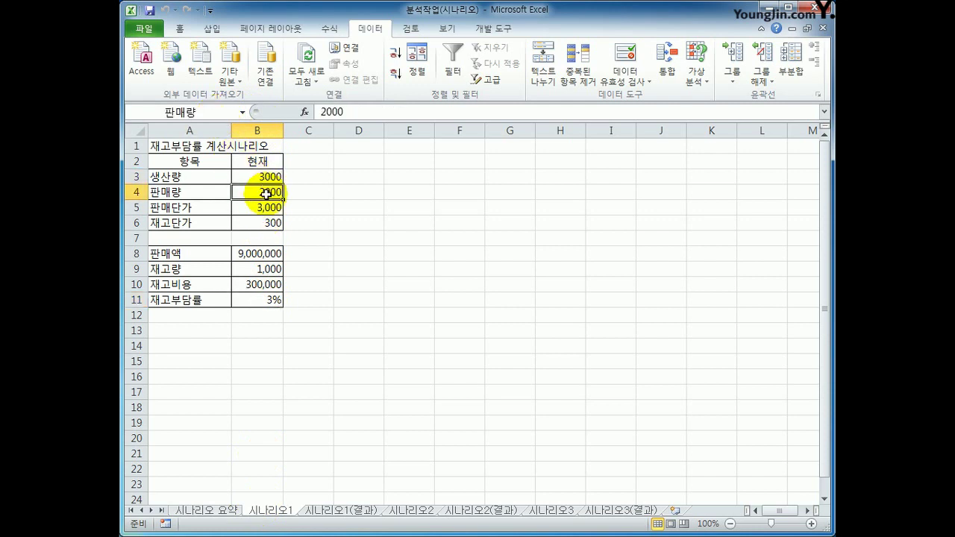
pyautogui.click(188, 511)
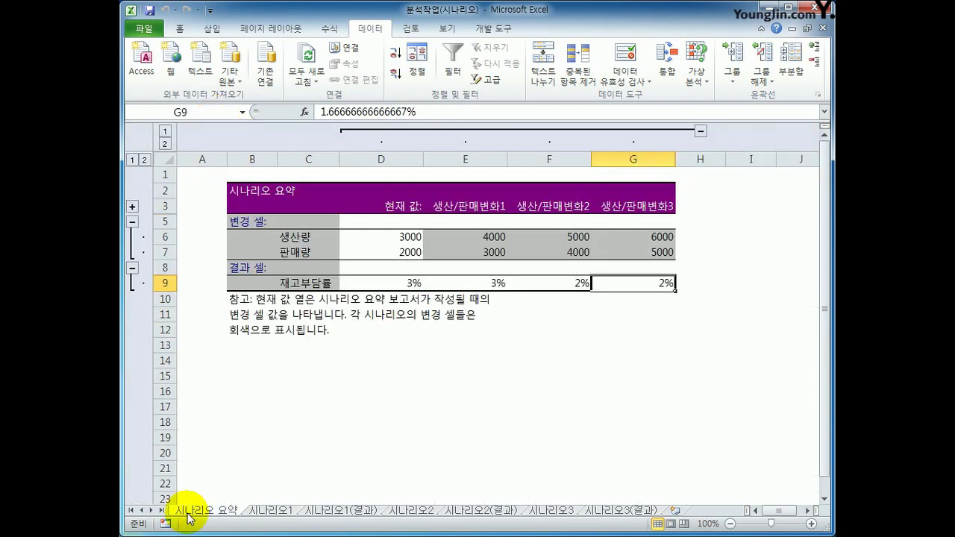
pyautogui.click(306, 238)
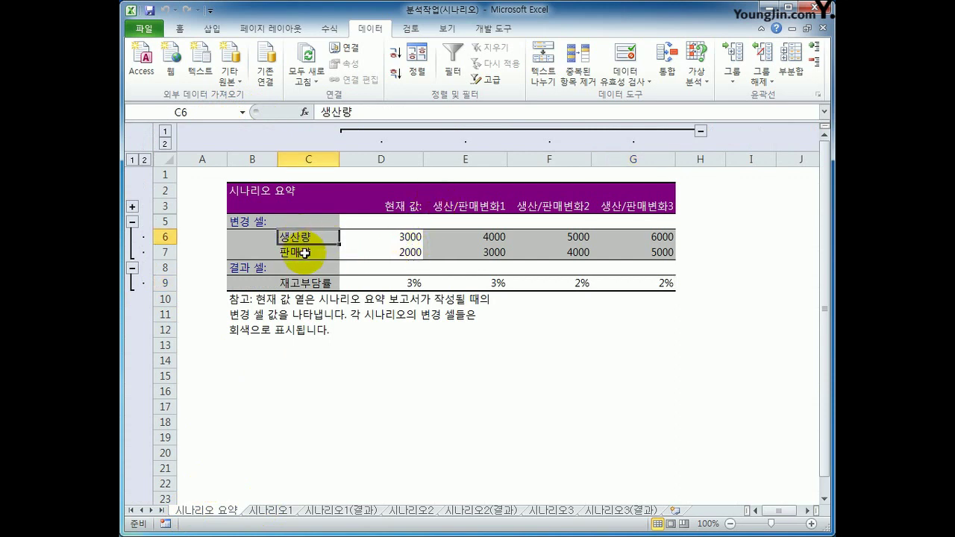
pyautogui.click(305, 252)
pyautogui.click(306, 282)
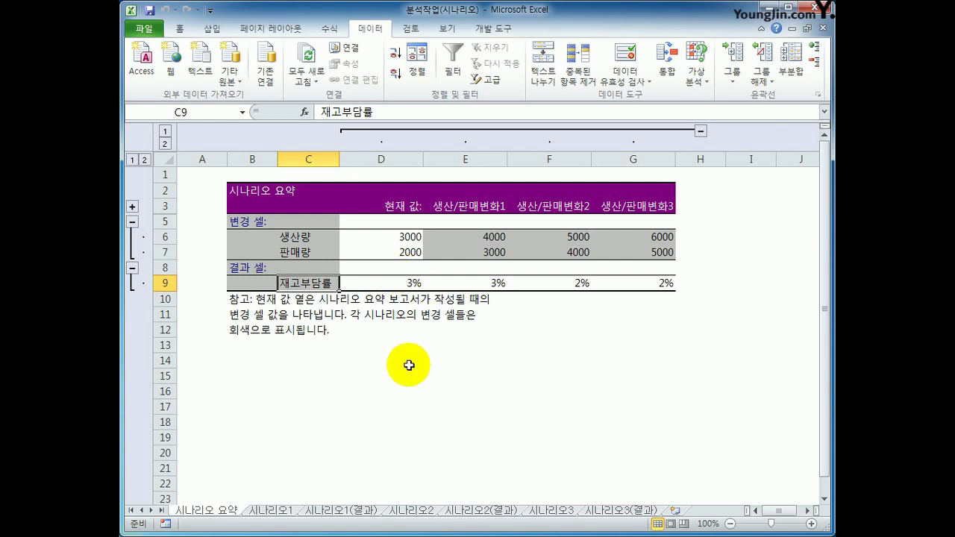
# On sheet 시나리오2, define the name 판매수량 for cell C4.
pyautogui.click(406, 511)
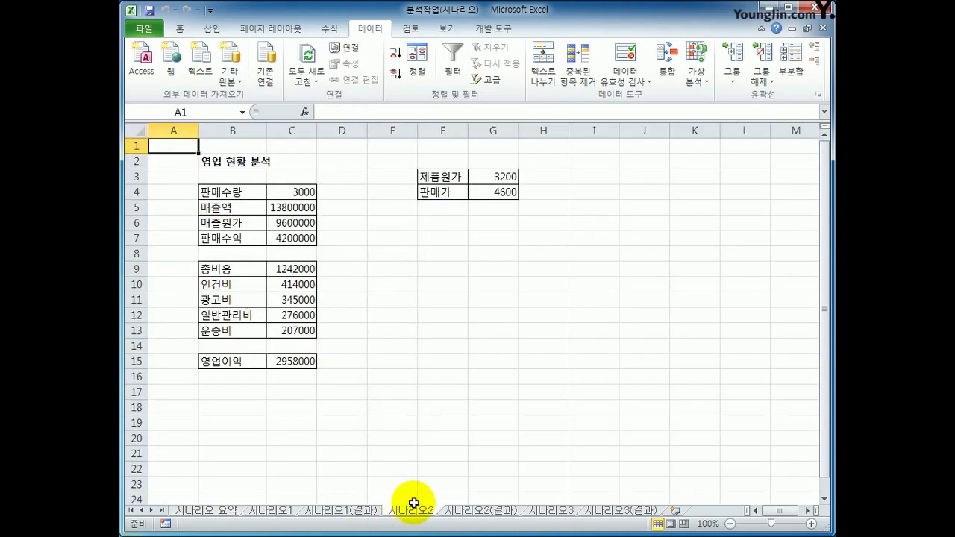
pyautogui.click(291, 193)
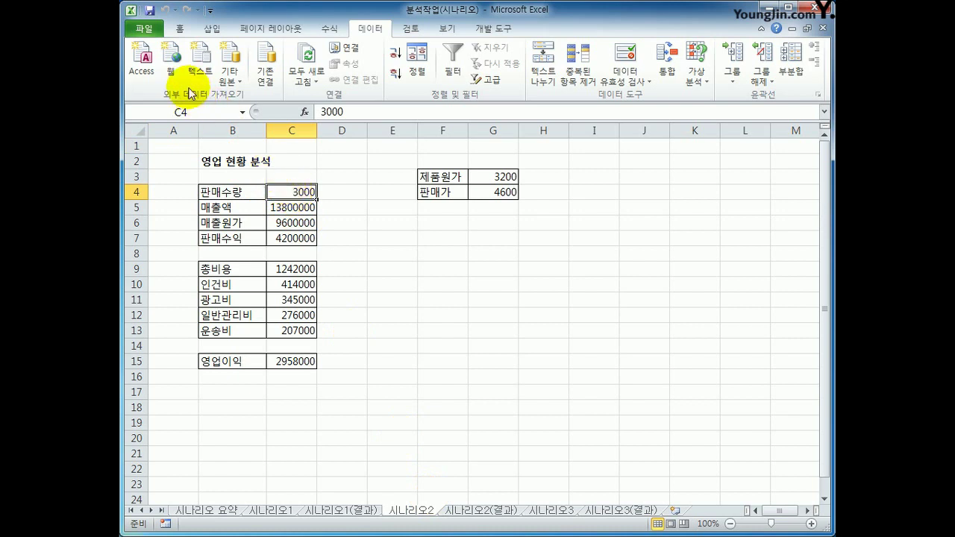
pyautogui.click(207, 112)
pyautogui.write('판')
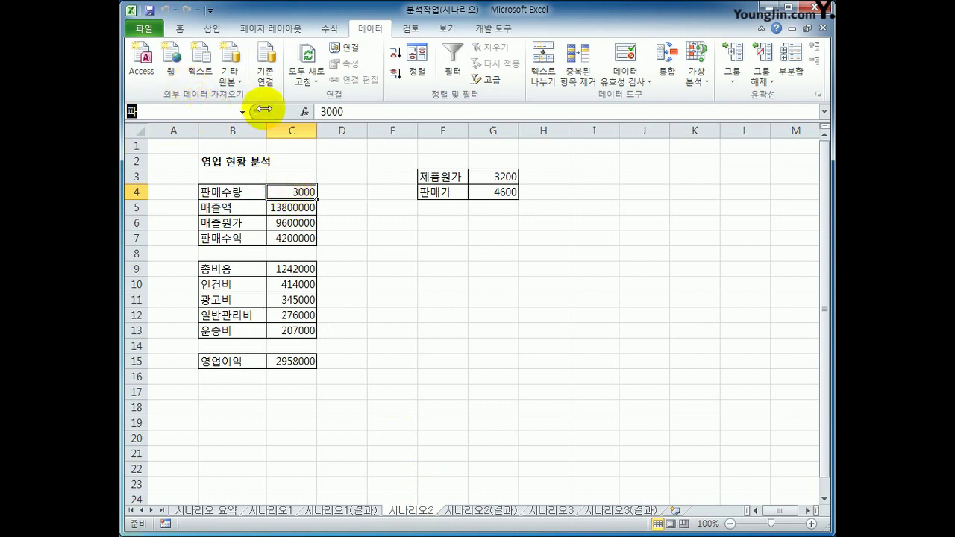
pyautogui.write('매출량')
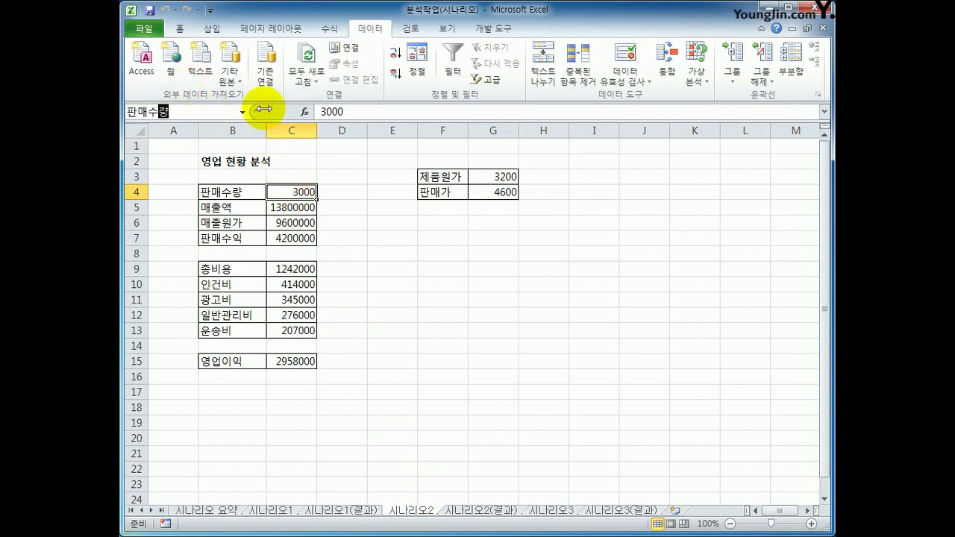
pyautogui.press('Return')
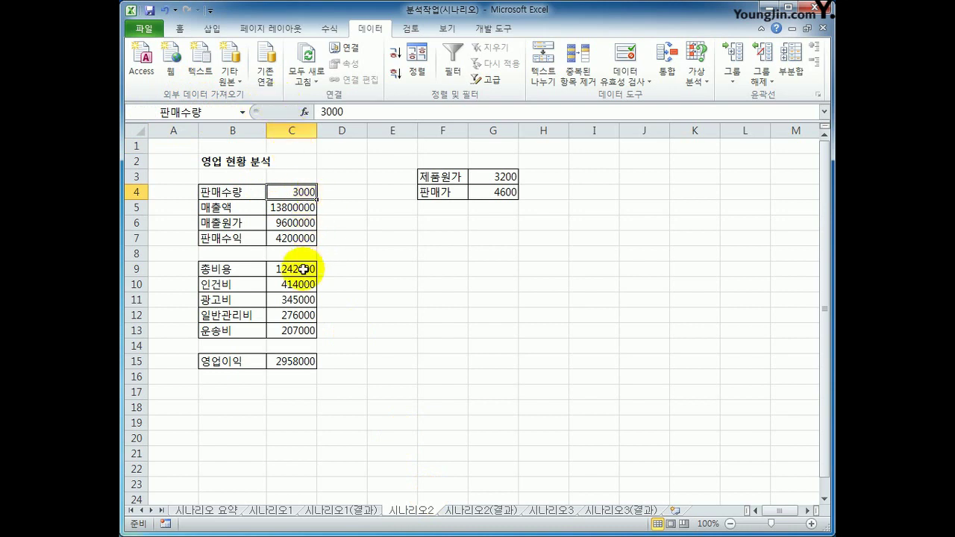
# Define the name 영업이익 for the operating profit cell C15.
pyautogui.click(295, 359)
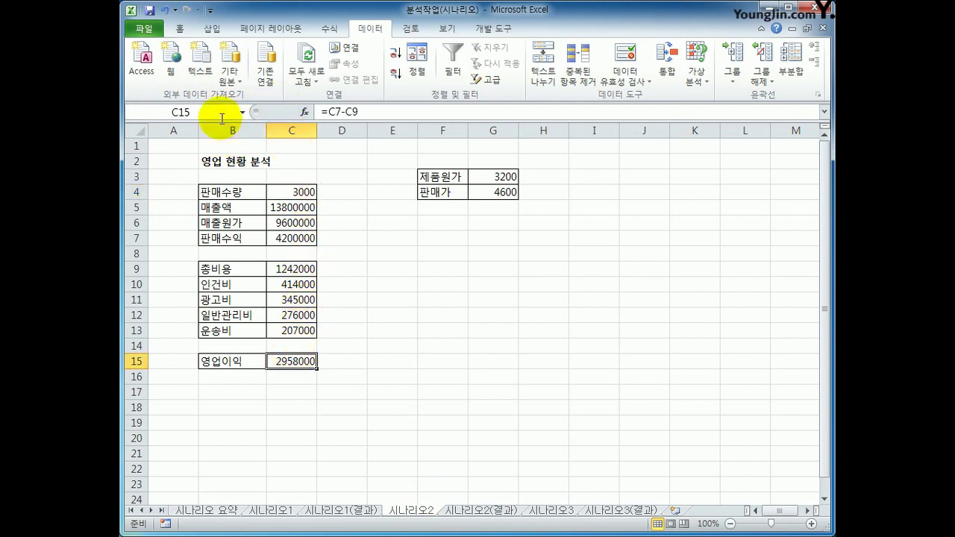
pyautogui.click(224, 111)
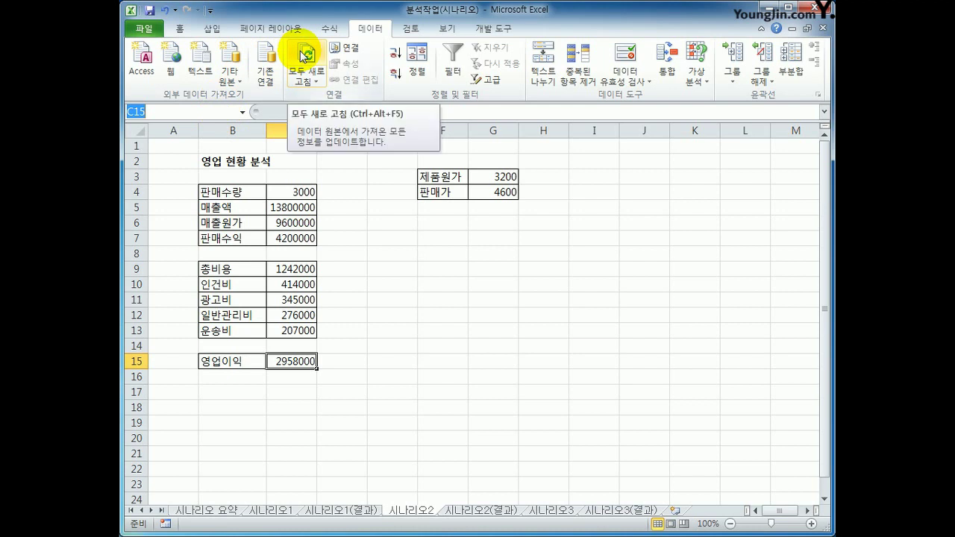
pyautogui.write('영업ㅇ')
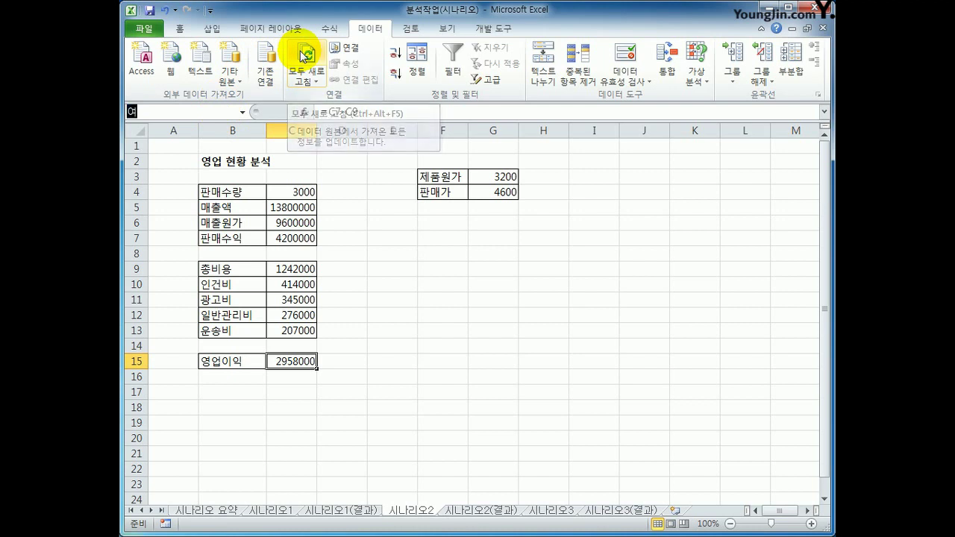
pyautogui.write('이익')
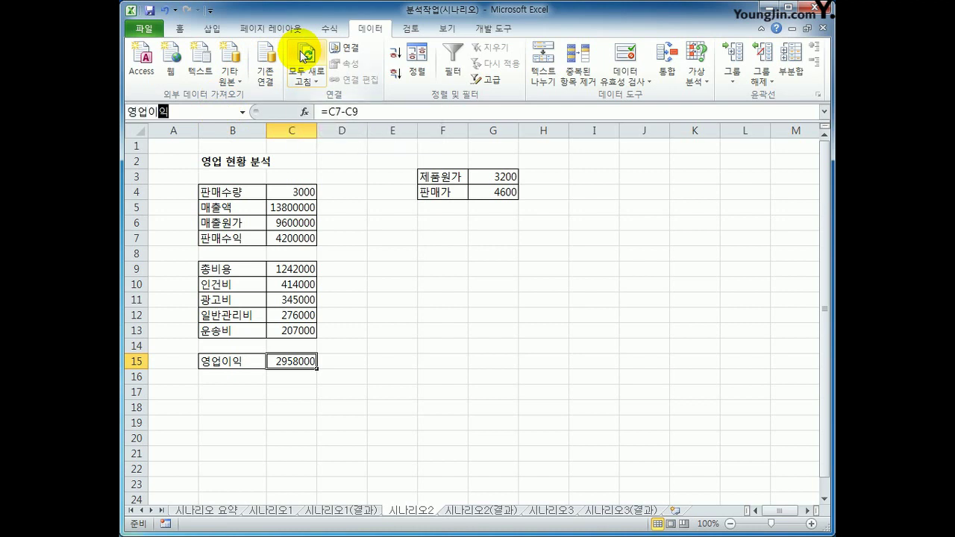
pyautogui.press('Return')
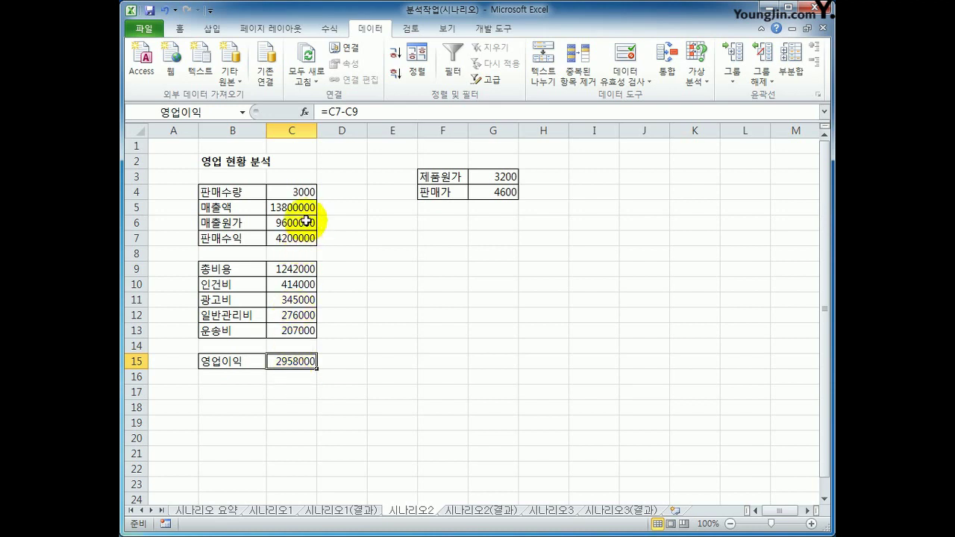
# Delete the defined name 판매수량 from the workbook's list of names and close the Name Manager.
pyautogui.click(329, 28)
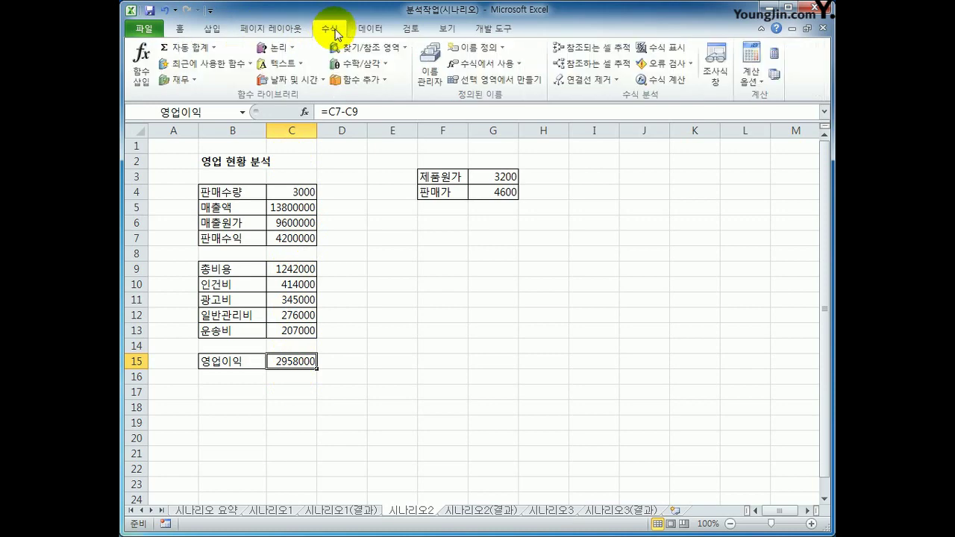
pyautogui.click(430, 71)
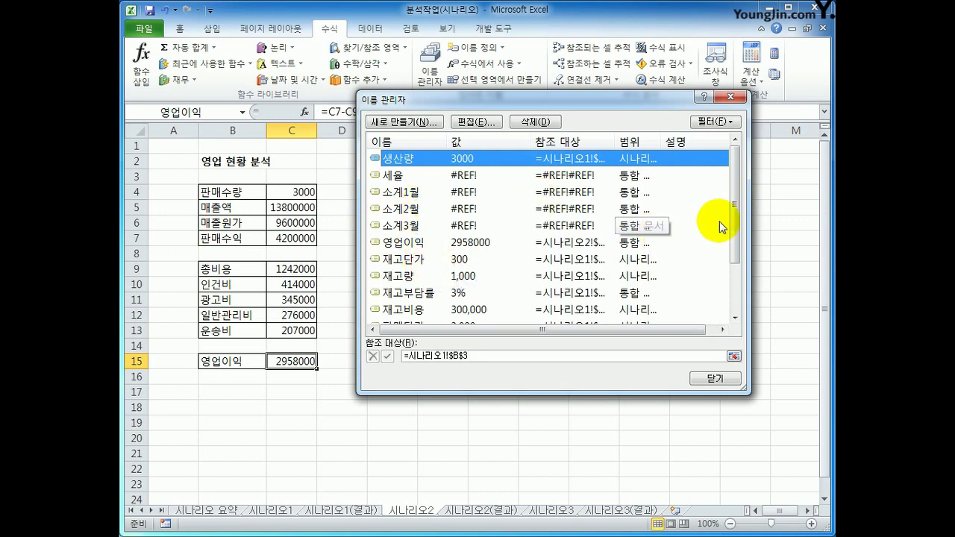
pyautogui.moveTo(734, 216); pyautogui.dragTo(725, 285)
pyautogui.click(424, 293)
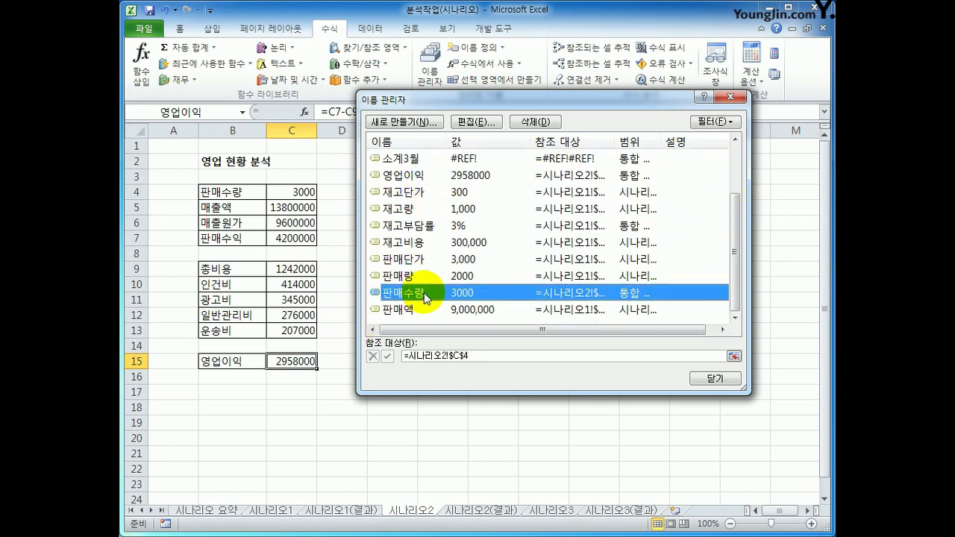
pyautogui.click(523, 127)
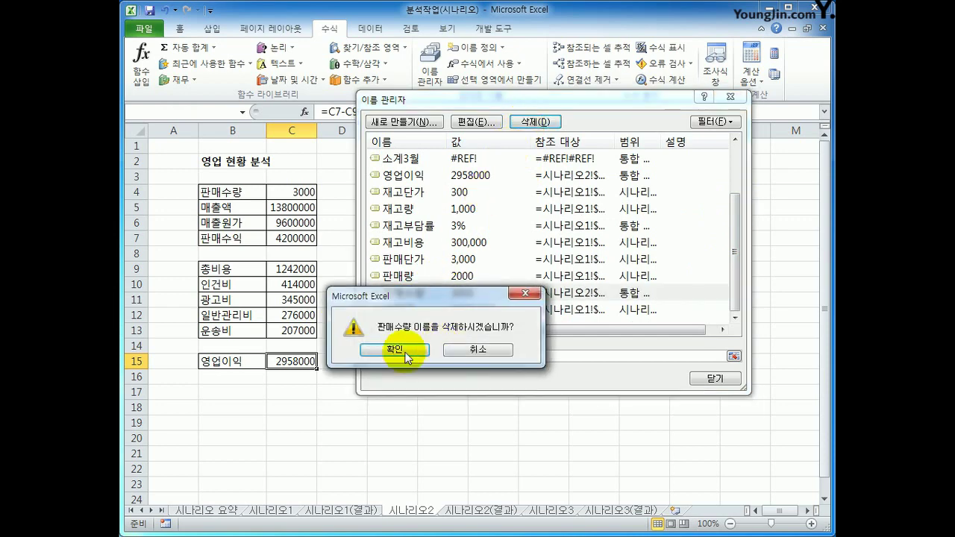
pyautogui.click(396, 351)
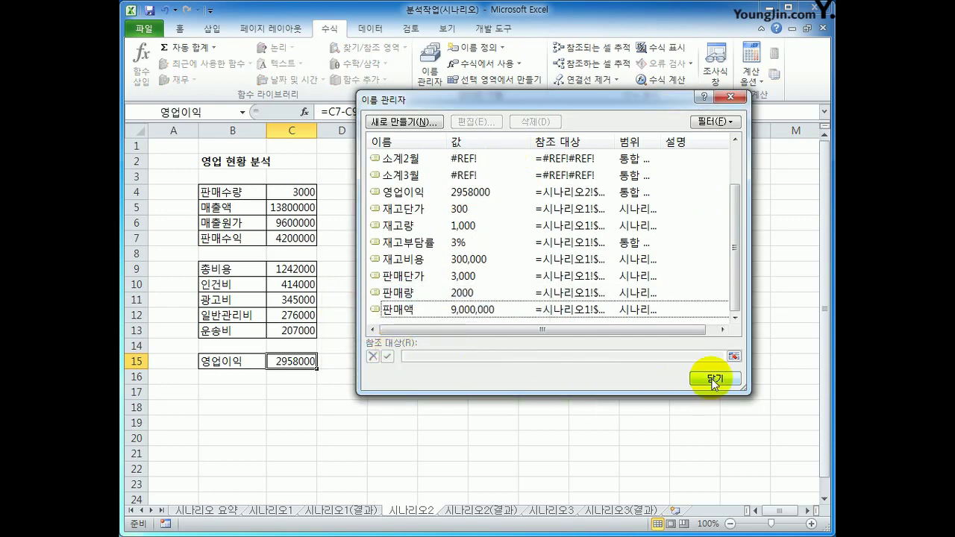
pyautogui.click(727, 379)
pyautogui.click(554, 383)
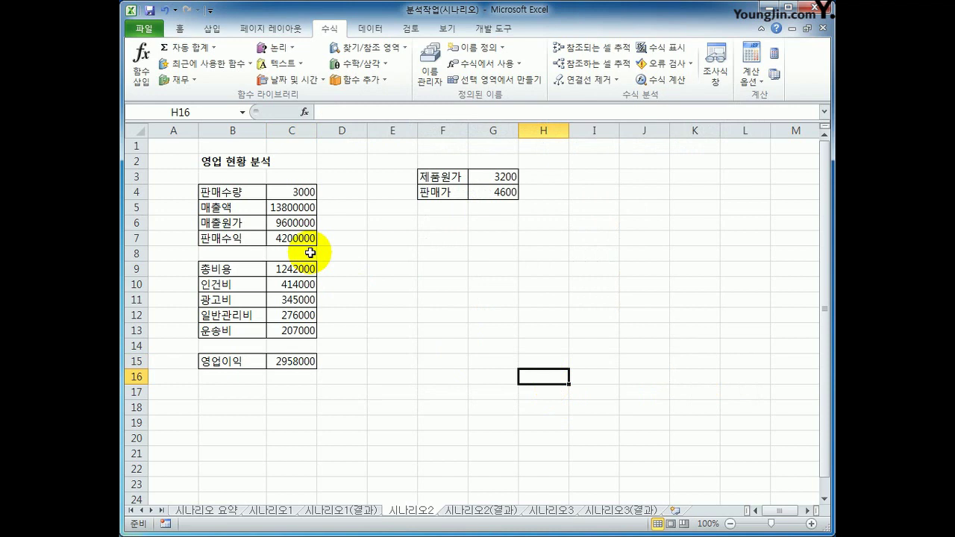
# Name the sales quantity cell C4 판매수량 again and check the names of C15 and C4.
pyautogui.click(299, 191)
pyautogui.click(188, 114)
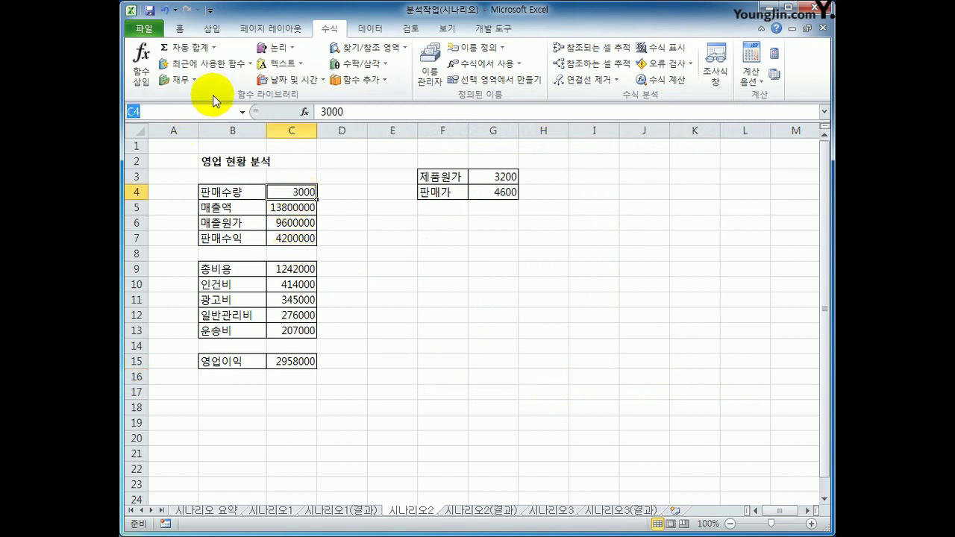
pyautogui.write('판매수량')
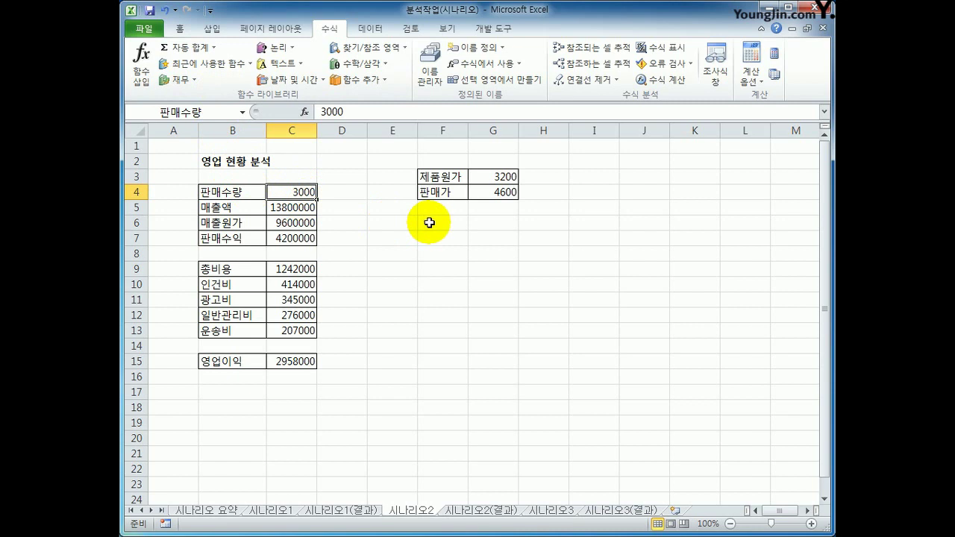
pyautogui.click(291, 361)
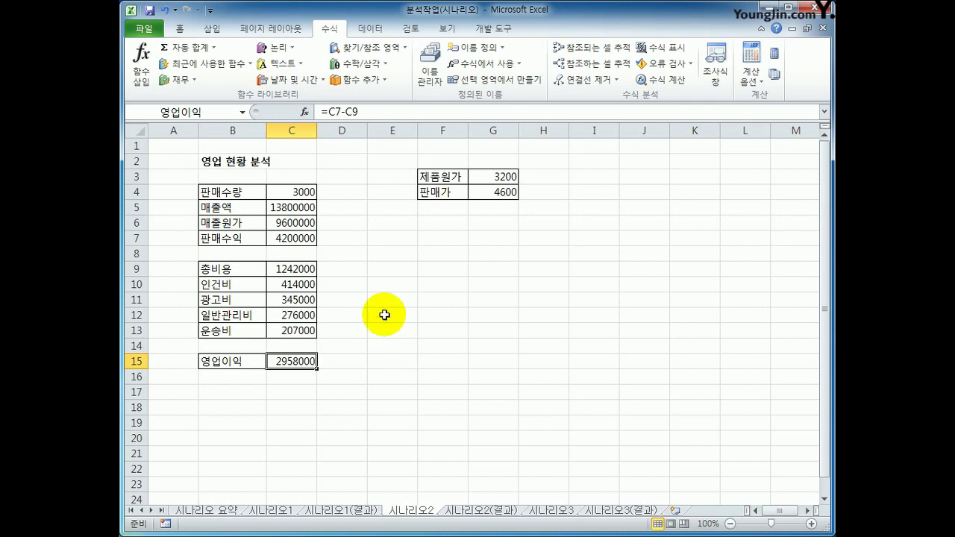
pyautogui.click(306, 192)
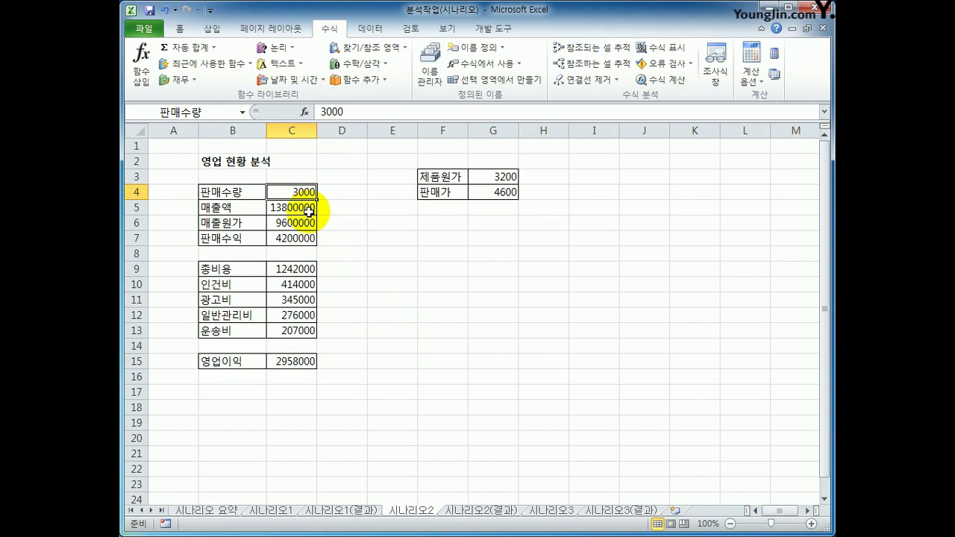
pyautogui.click(370, 31)
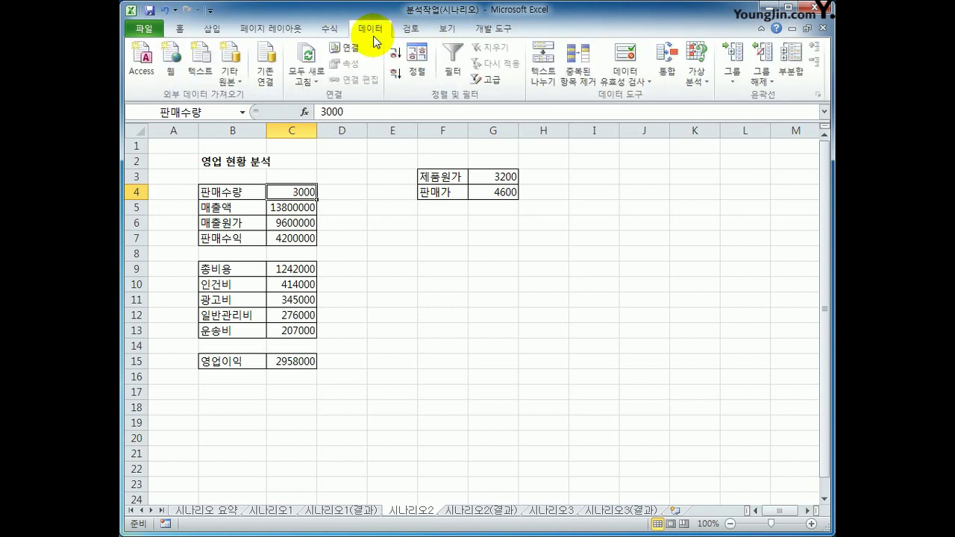
pyautogui.click(694, 77)
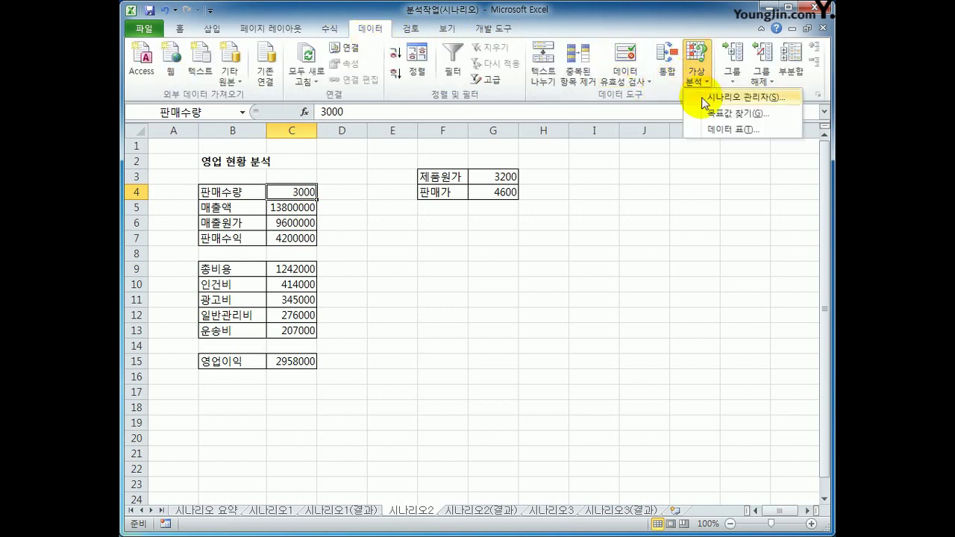
pyautogui.click(705, 98)
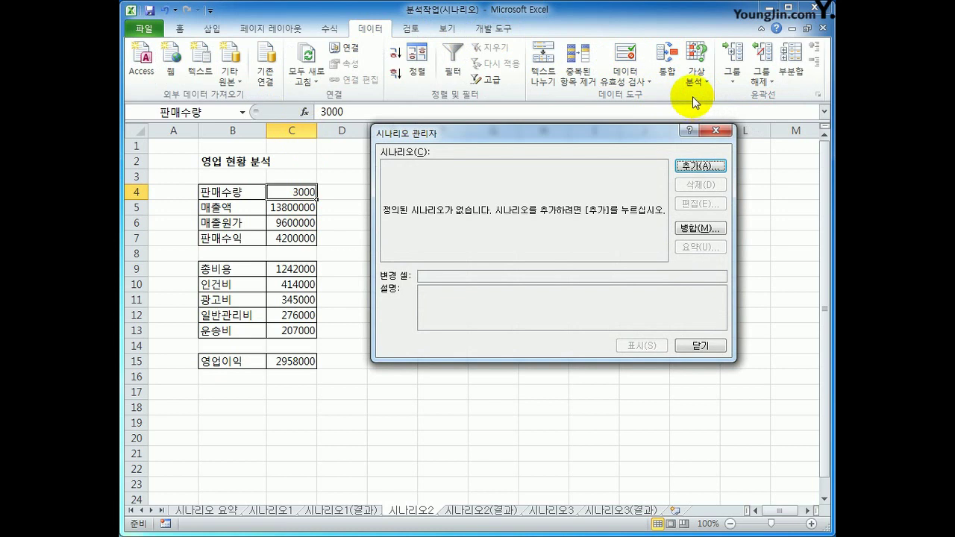
pyautogui.click(700, 346)
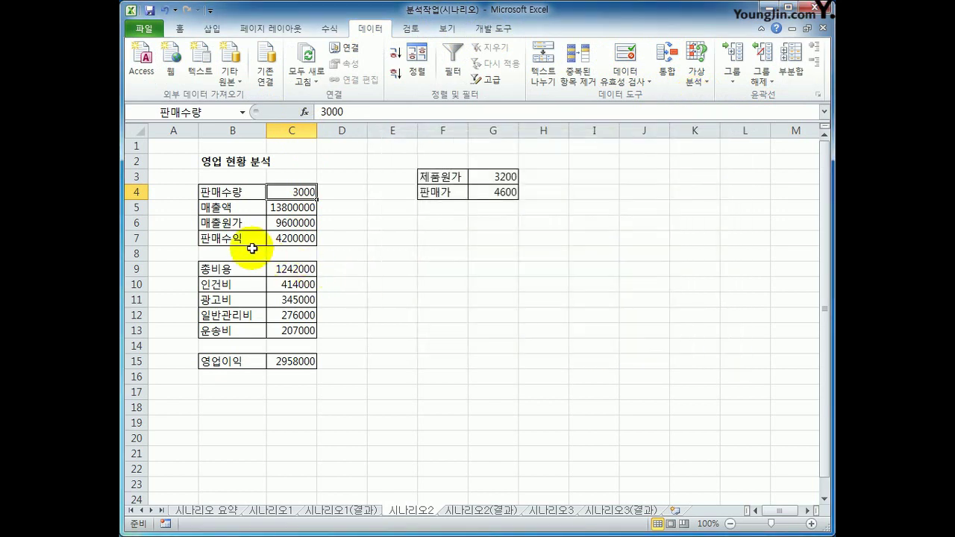
# Create names for C4 and C15 from the labels in the left column of B4:C4 and B15:C15.
pyautogui.click(246, 192)
pyautogui.moveTo(245, 191); pyautogui.dragTo(284, 193)
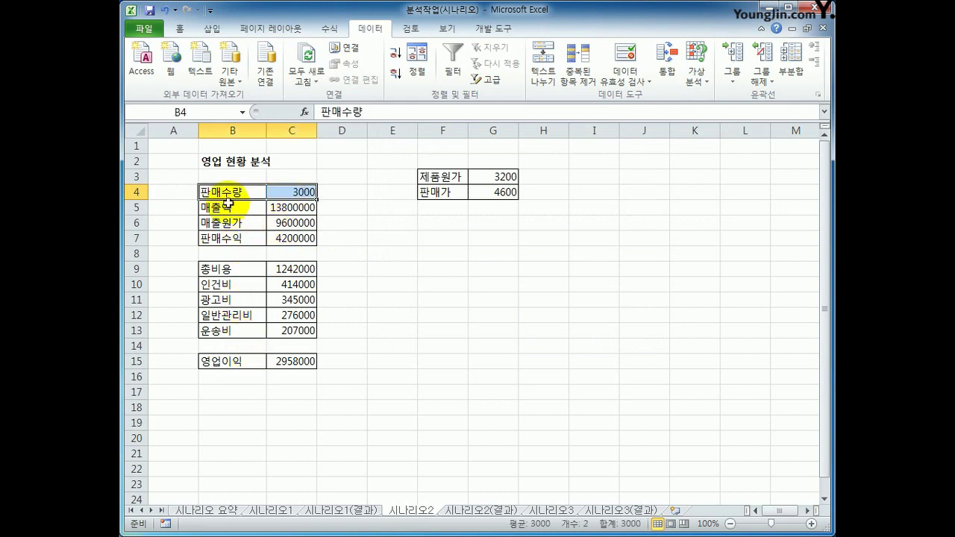
pyautogui.keyDown('ctrl'); pyautogui.moveTo(244, 363); pyautogui.dragTo(278, 365); pyautogui.keyUp('ctrl')
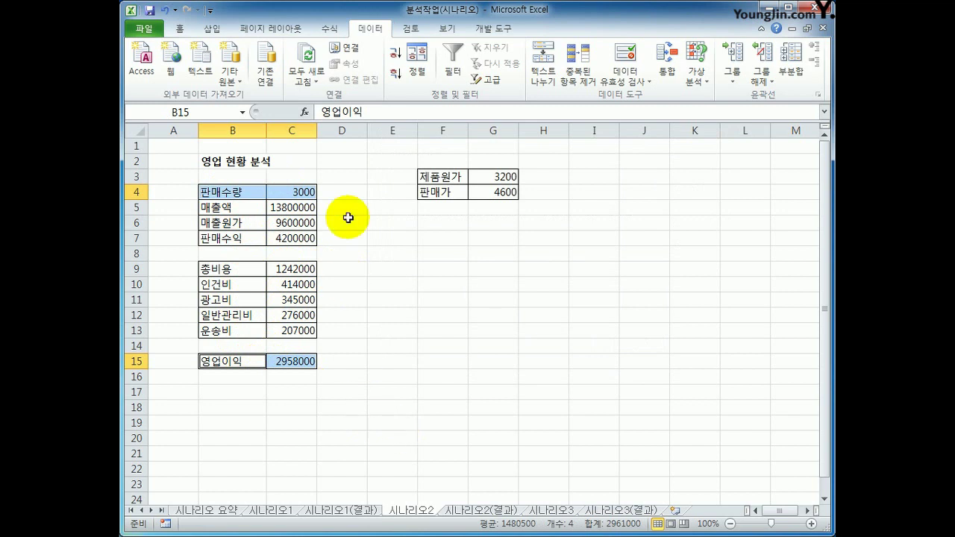
pyautogui.click(329, 29)
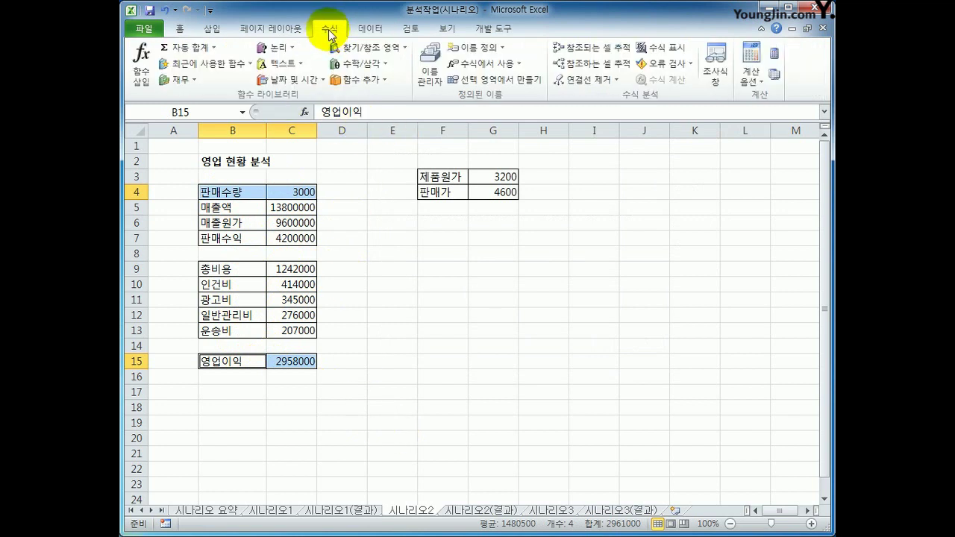
pyautogui.click(478, 79)
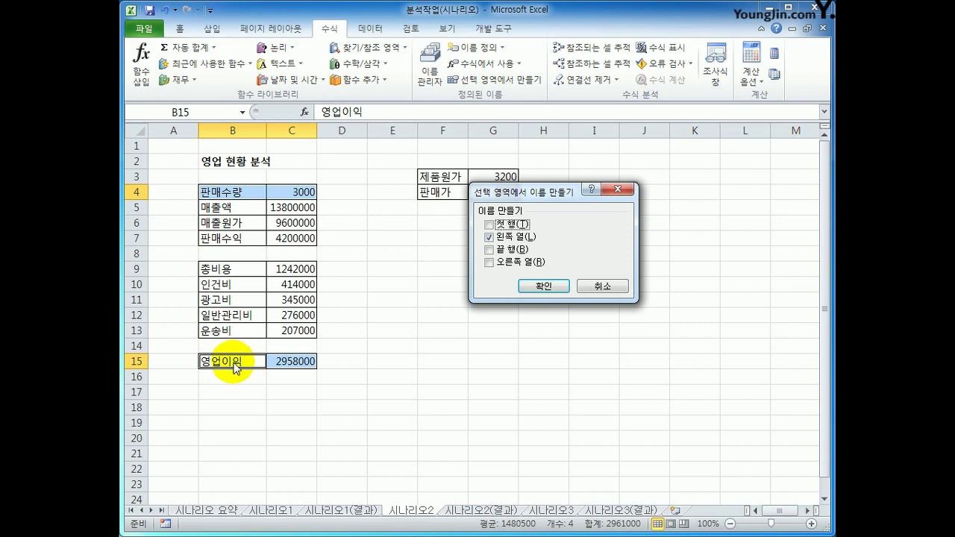
pyautogui.click(544, 288)
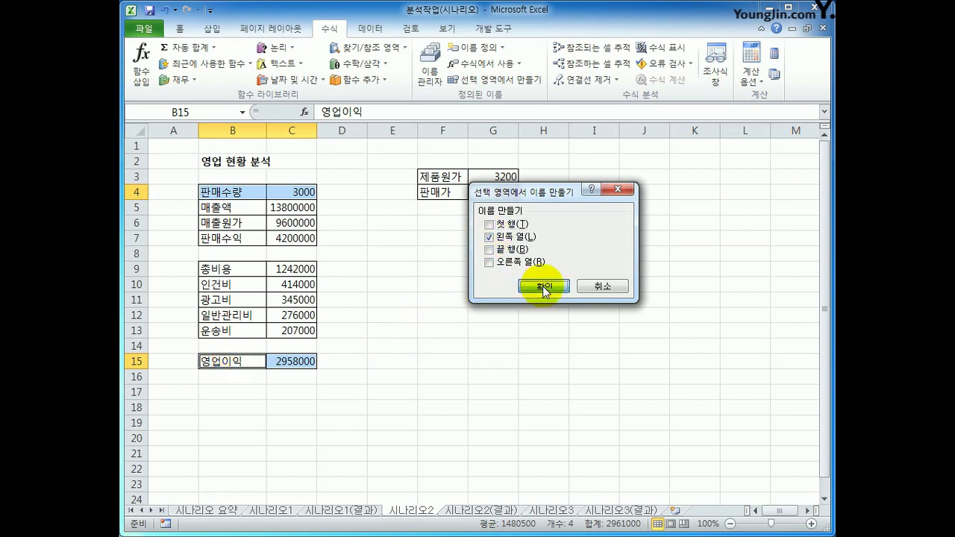
# Check the names of C15 and C4, and define the scenario 판매수량 증가 with changing cell C4 set to 4000.
pyautogui.click(308, 363)
pyautogui.click(300, 191)
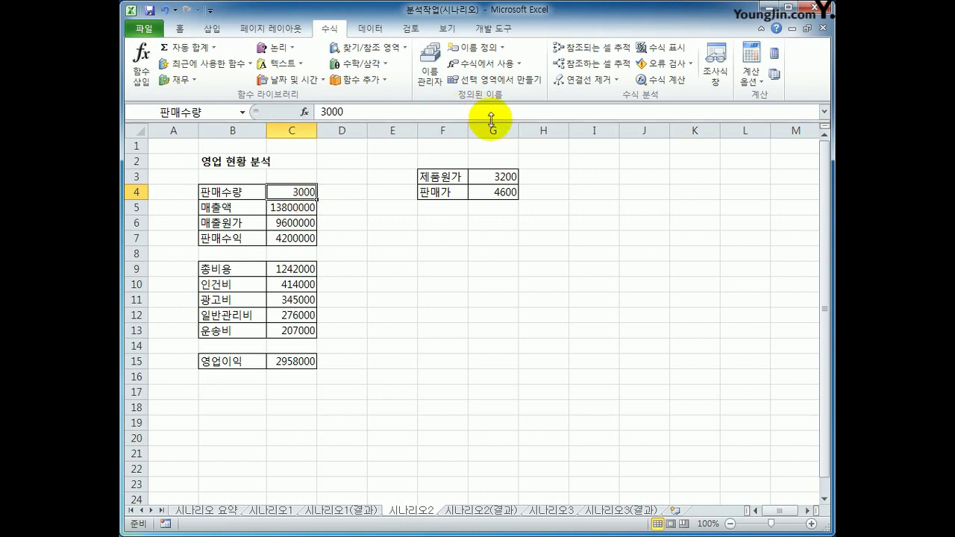
pyautogui.click(370, 28)
pyautogui.click(692, 83)
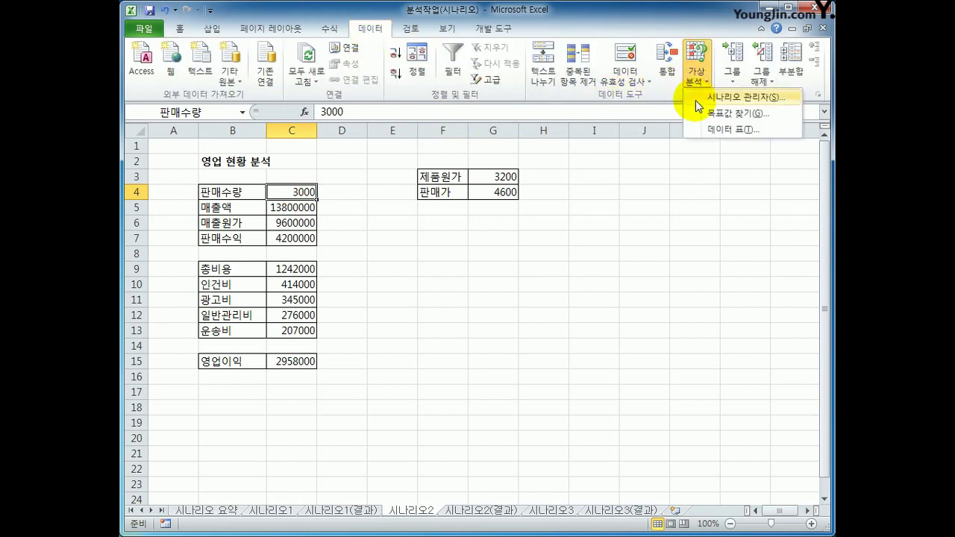
pyautogui.click(738, 97)
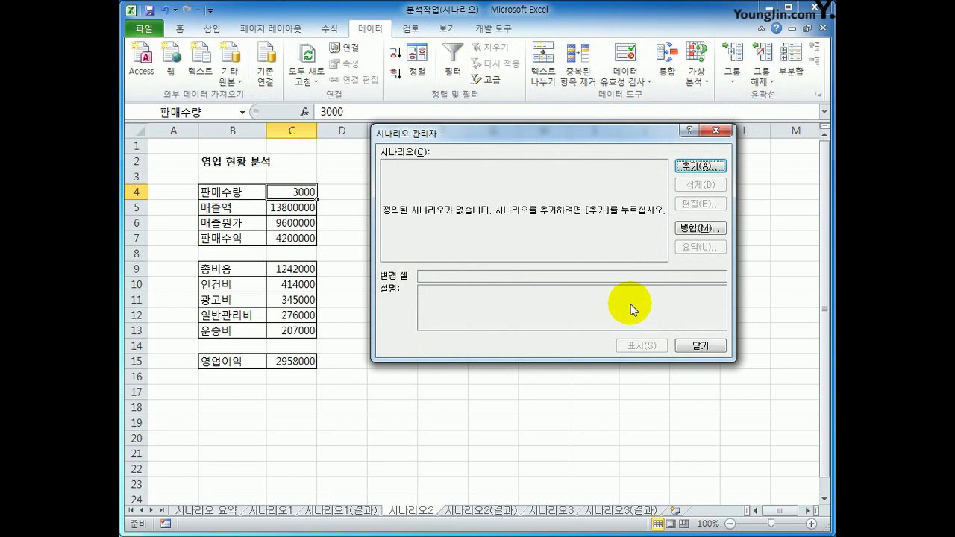
pyautogui.click(698, 166)
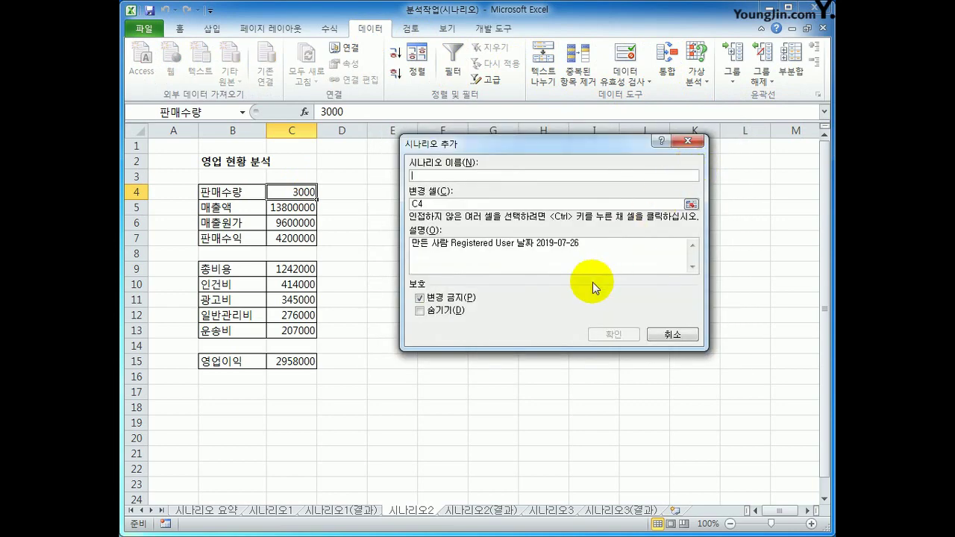
pyautogui.write('판매수량')
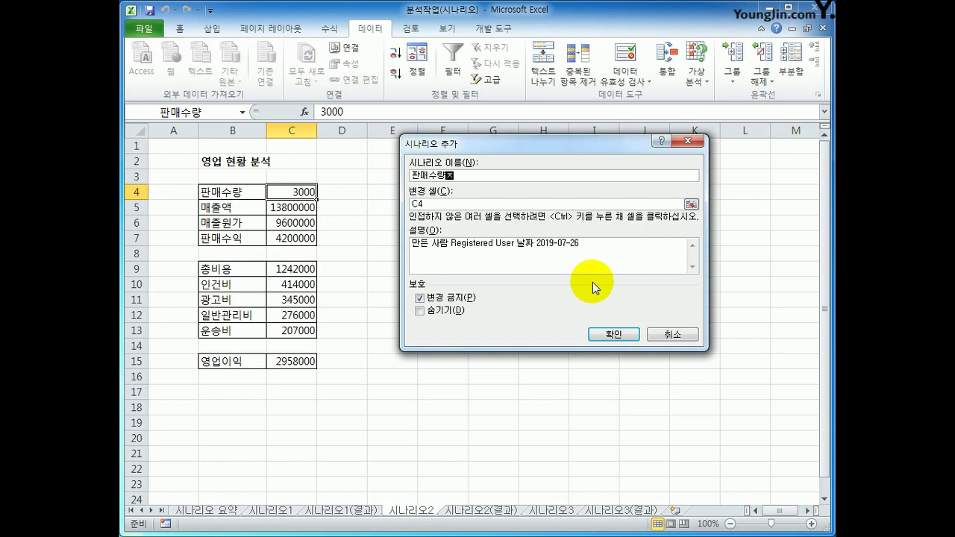
pyautogui.write('증가')
pyautogui.press('Left')
pyautogui.press('Left')
pyautogui.click(601, 332)
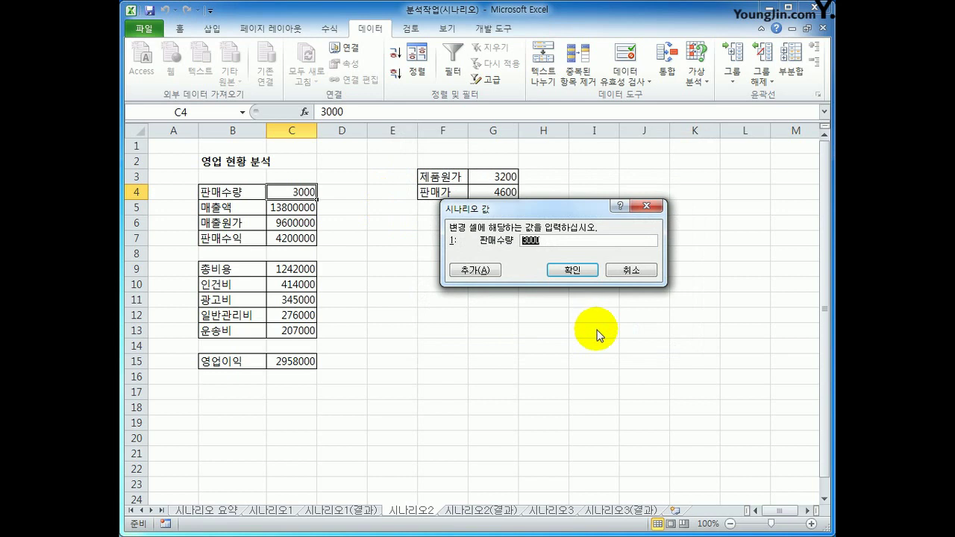
pyautogui.write('4000')
# Add a second scenario named 판매수량 감소 that sets the sales quantity cell C4 to 2000.
pyautogui.click(481, 270)
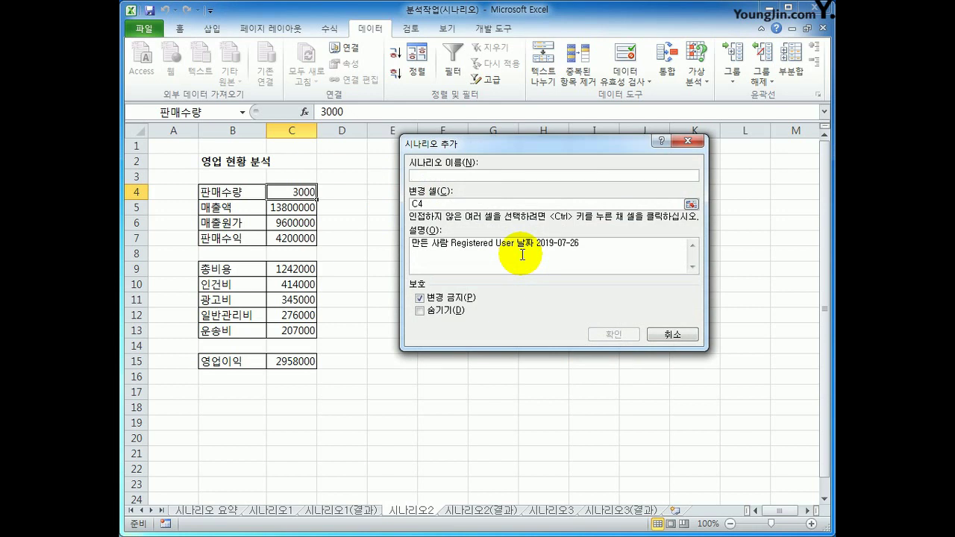
pyautogui.write('판매수량 감ㅅ')
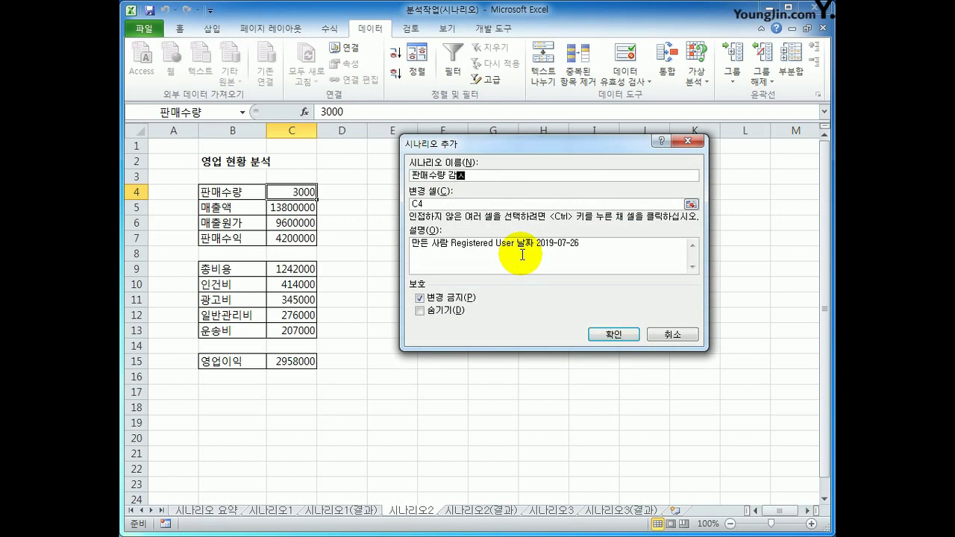
pyautogui.write('ㅗ')
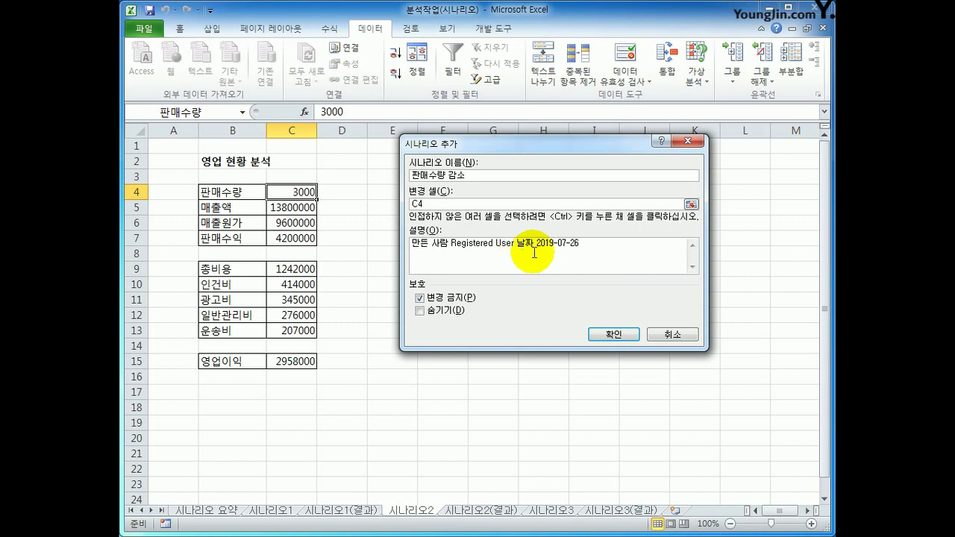
pyautogui.click(604, 337)
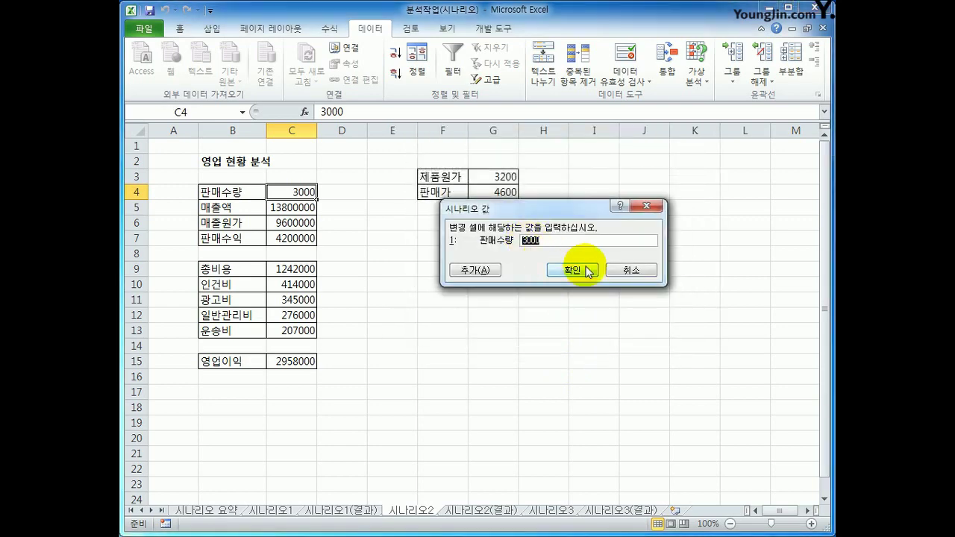
pyautogui.write('2000')
pyautogui.click(588, 271)
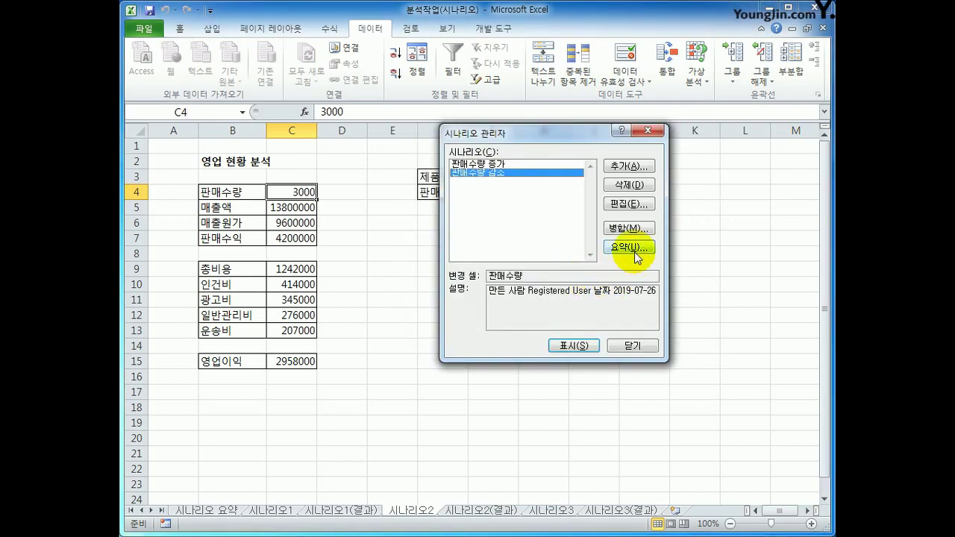
# Create a scenario summary report with C15 as the result cell and review its 판매수량 values.
pyautogui.click(635, 250)
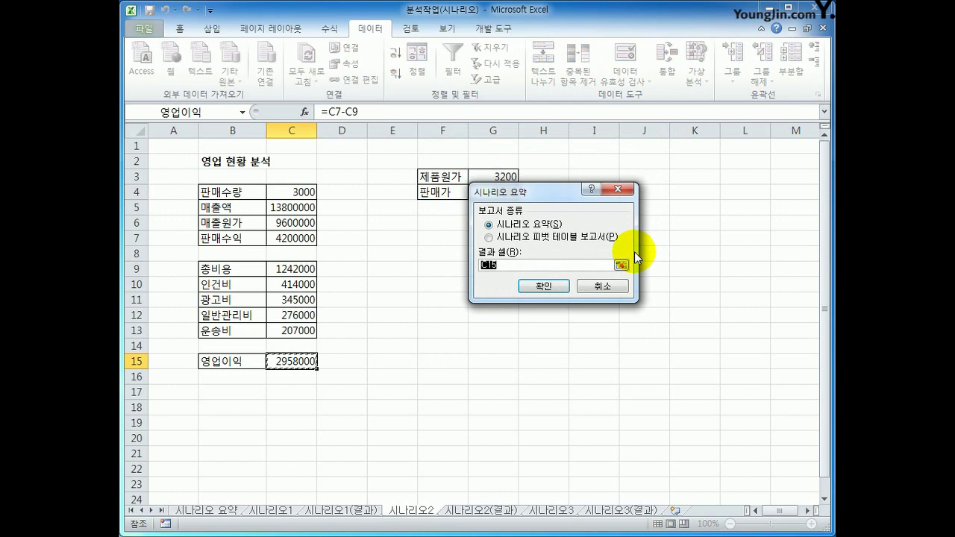
pyautogui.click(558, 285)
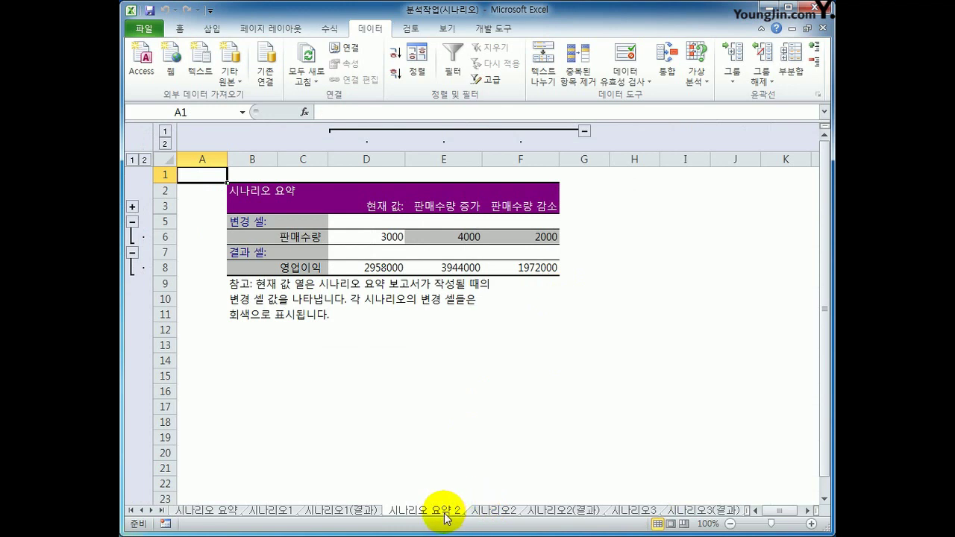
pyautogui.click(393, 238)
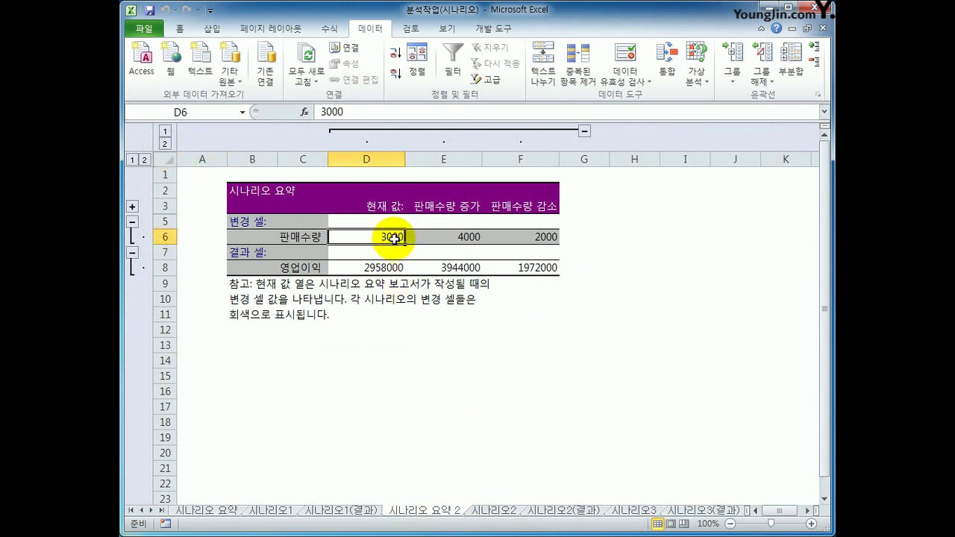
pyautogui.click(452, 237)
pyautogui.click(542, 235)
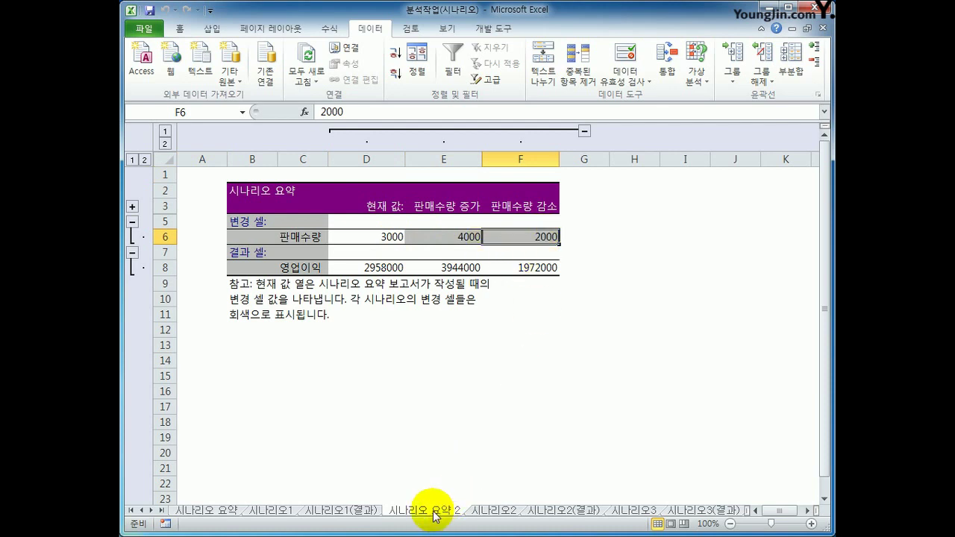
# Move the sheet 시나리오 요약 2 directly after 시나리오2 and compare it with 시나리오2(결과).
pyautogui.moveTo(435, 516); pyautogui.dragTo(533, 513)
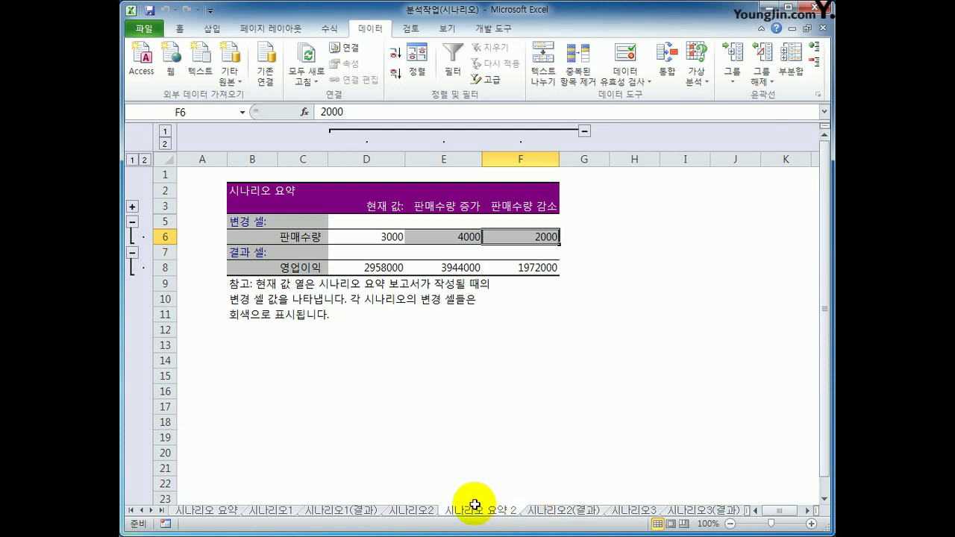
pyautogui.moveTo(480, 507); pyautogui.dragTo(545, 517)
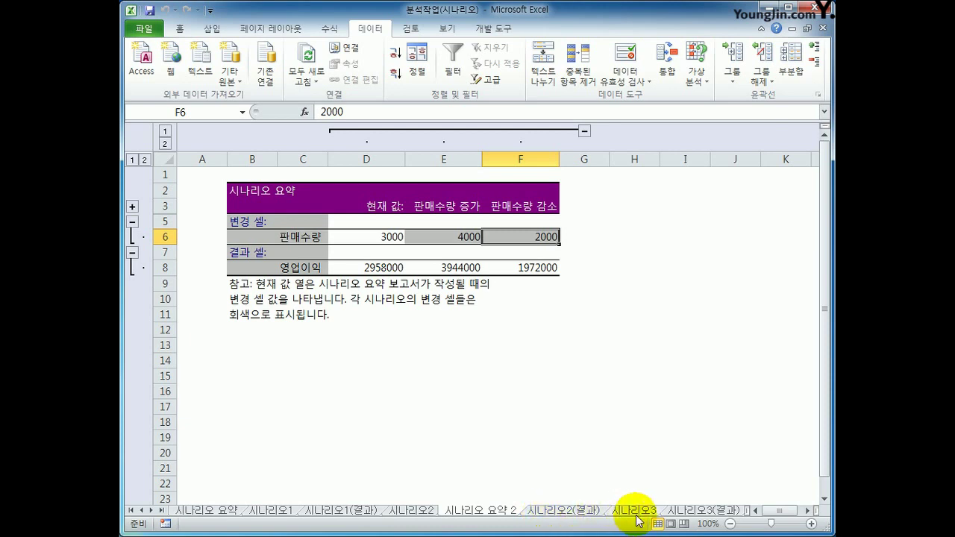
pyautogui.click(585, 512)
pyautogui.click(505, 512)
pyautogui.click(619, 512)
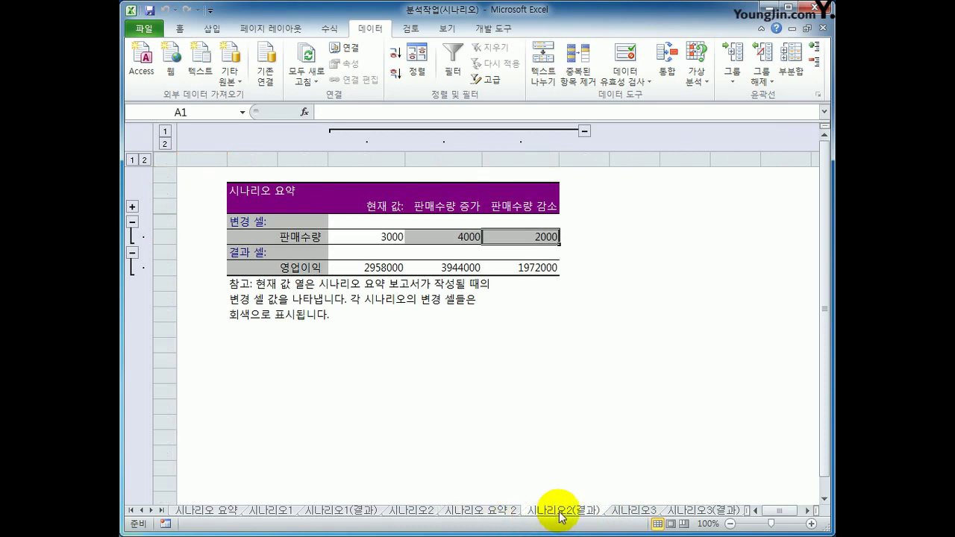
pyautogui.click(498, 514)
pyautogui.click(582, 513)
# Examine the tax rate cell B18 and the tax subtotals in G7, G12 and G16 on sheet 시나리오3.
pyautogui.click(633, 514)
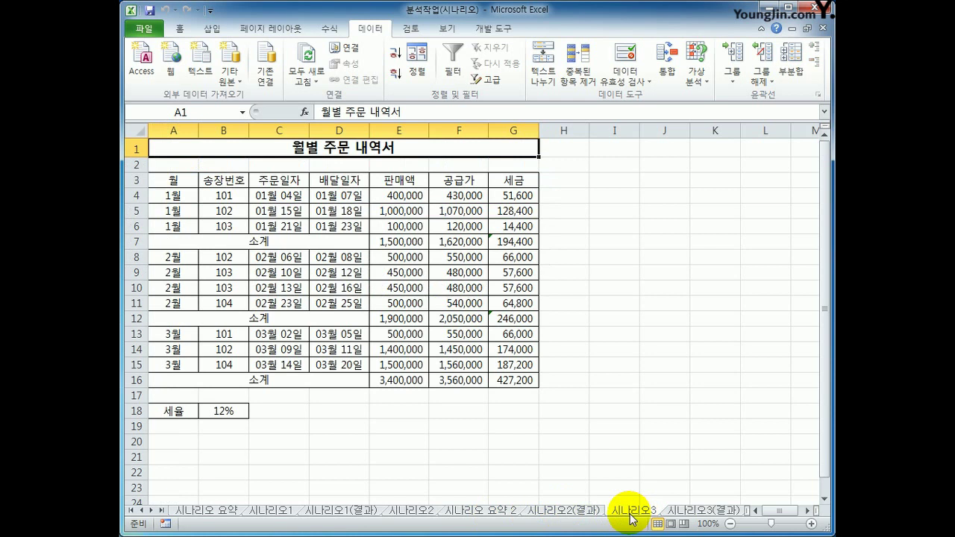
pyautogui.click(222, 412)
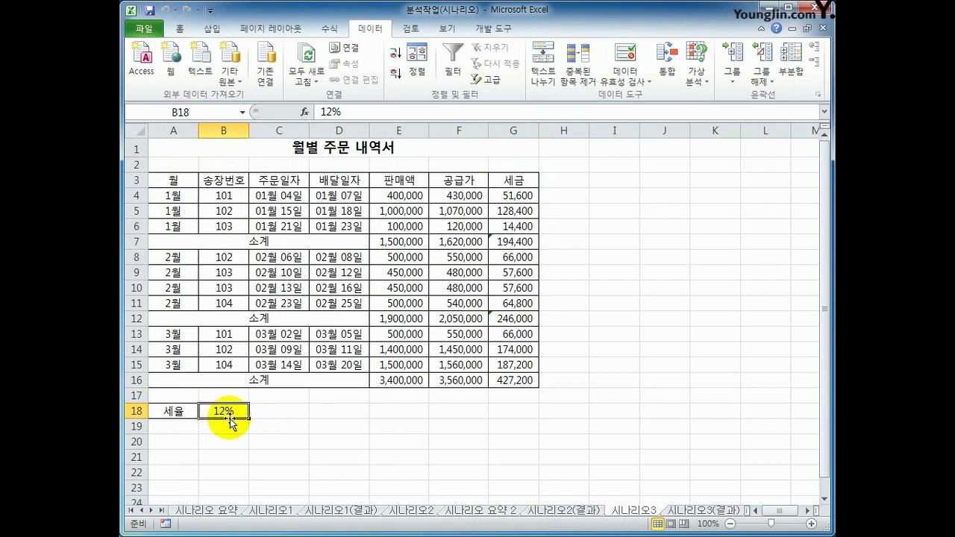
pyautogui.click(517, 244)
pyautogui.click(517, 317)
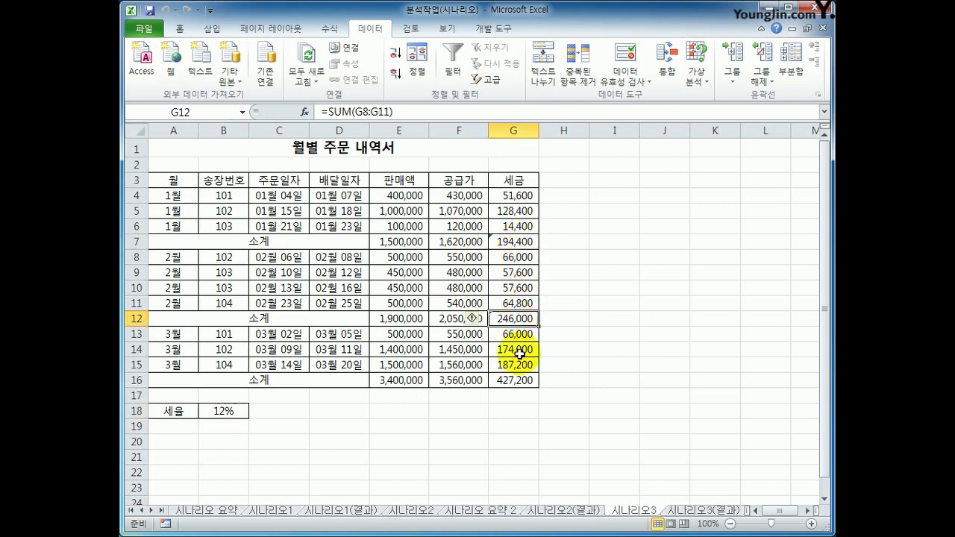
pyautogui.click(520, 379)
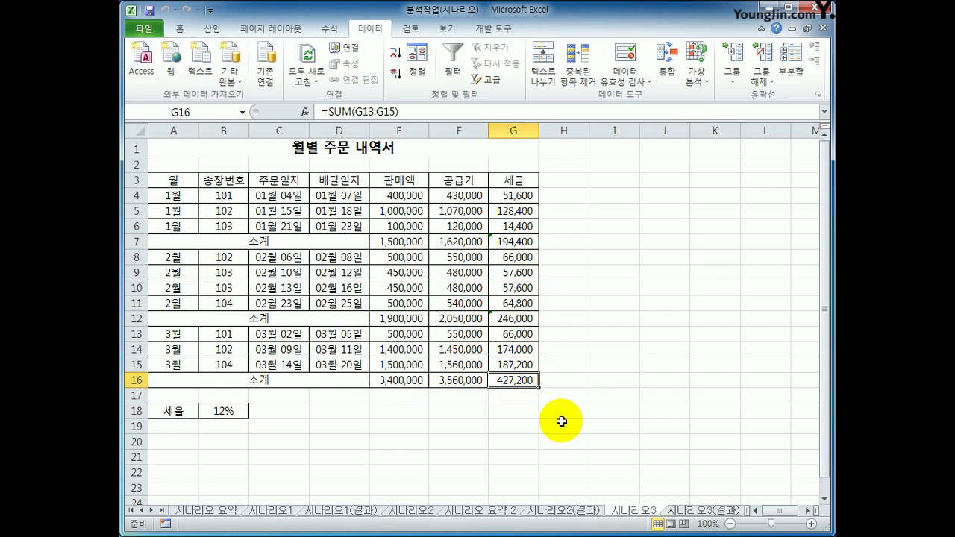
# Name the tax rate cell B18 세율.
pyautogui.click(231, 411)
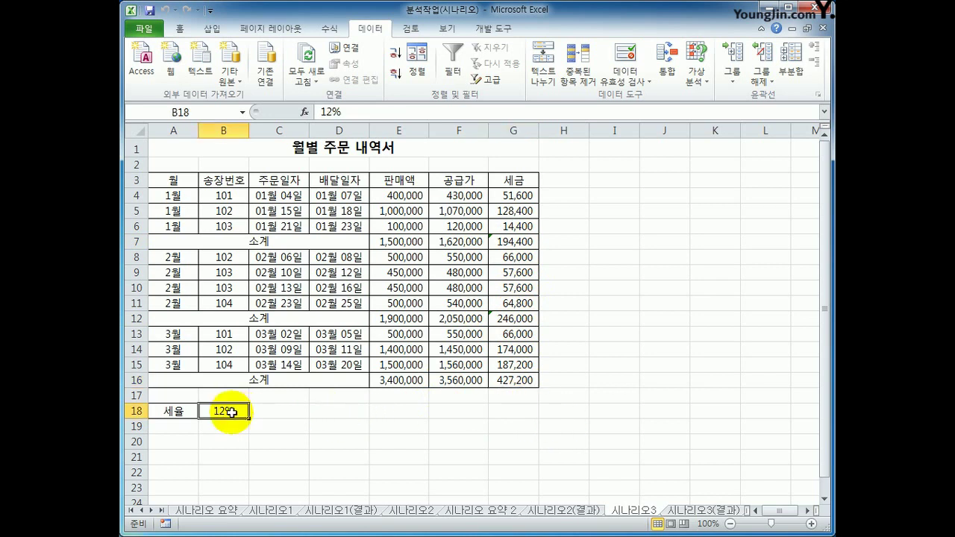
pyautogui.click(192, 114)
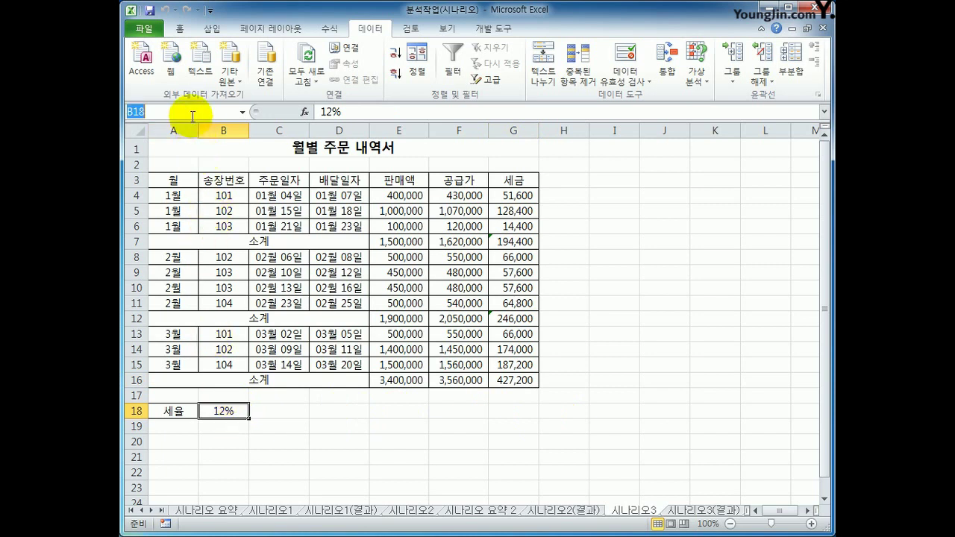
pyautogui.write('ㅅ')
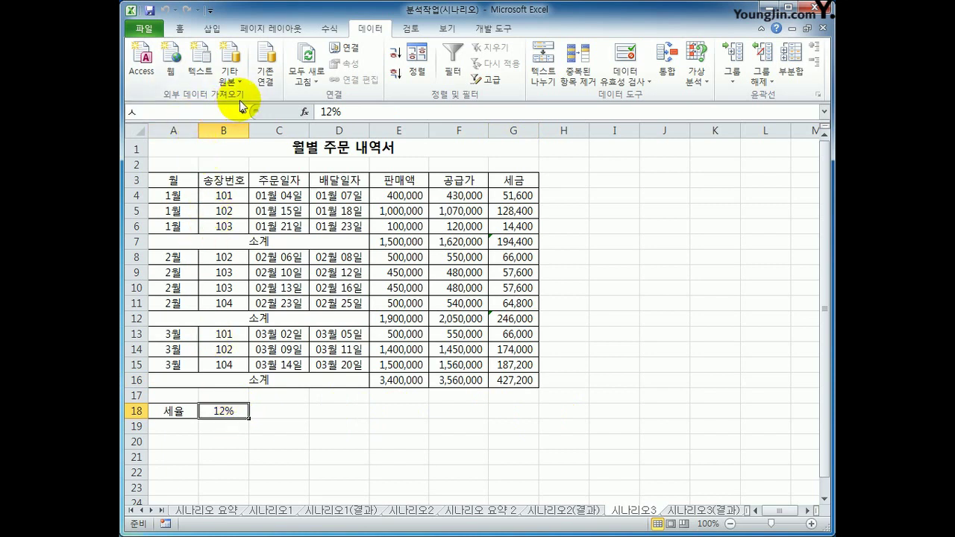
pyautogui.write('ㅔ율')
pyautogui.press('Return')
# Name the January tax subtotal cell G7 소계1월.
pyautogui.click(513, 241)
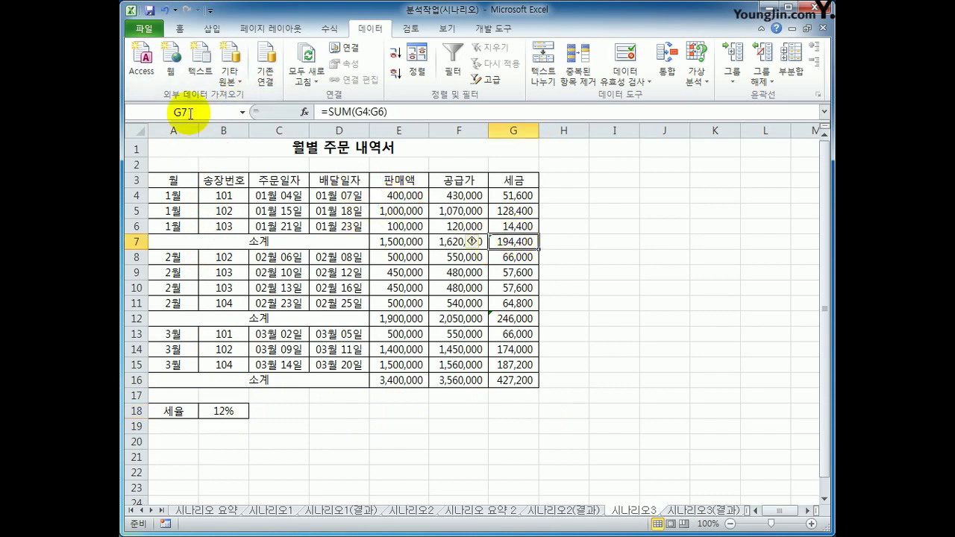
pyautogui.click(190, 114)
pyautogui.write('손')
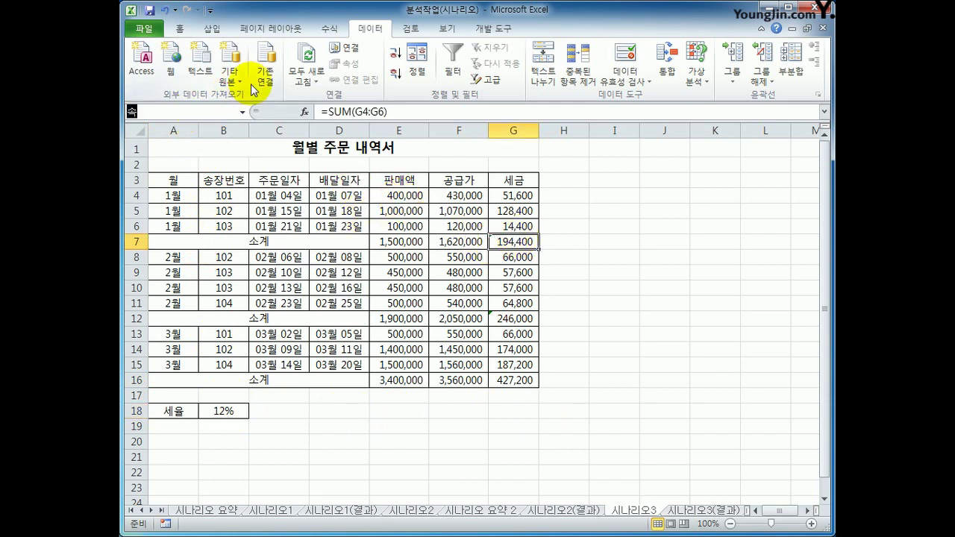
pyautogui.write('계1월')
pyautogui.press('Return')
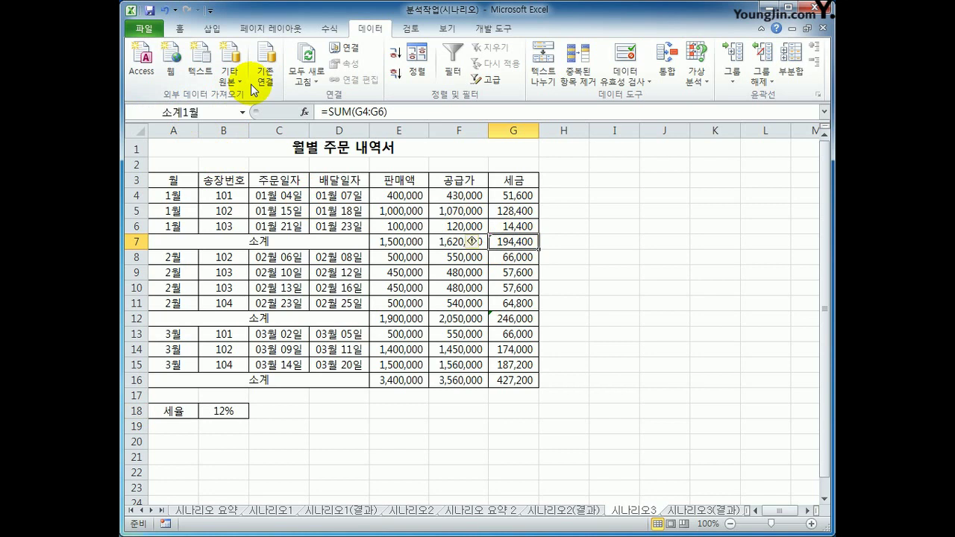
# Name the February tax subtotal cell G12 소계2월.
pyautogui.click(500, 318)
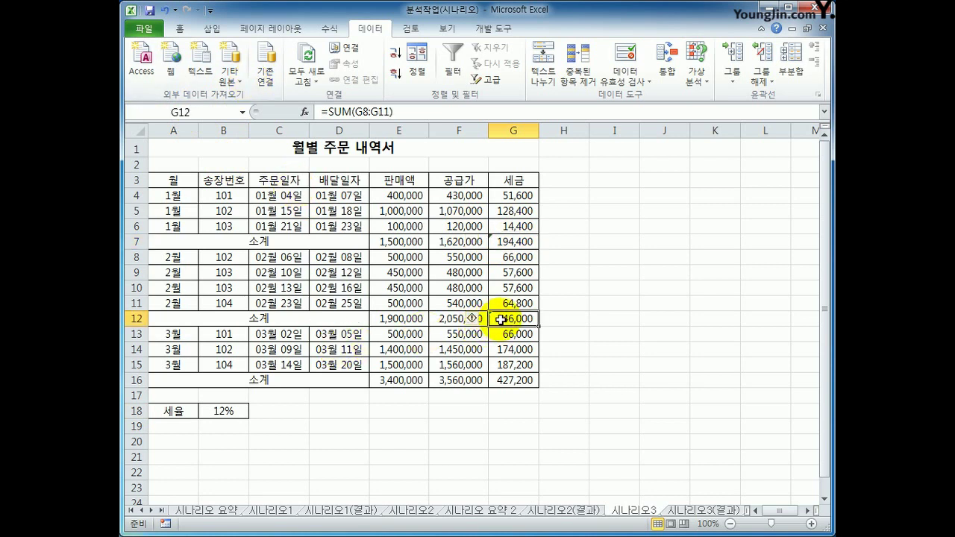
pyautogui.click(216, 112)
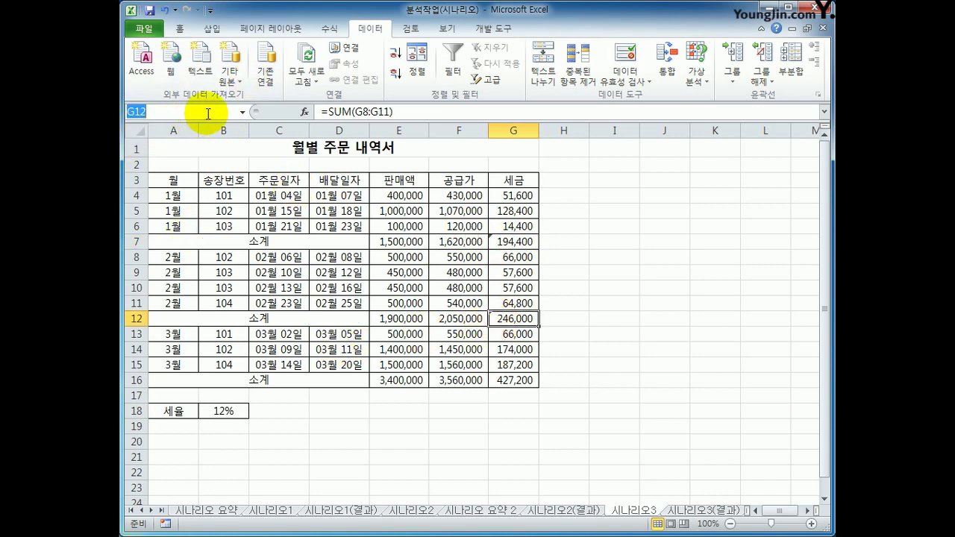
pyautogui.write('소계2월')
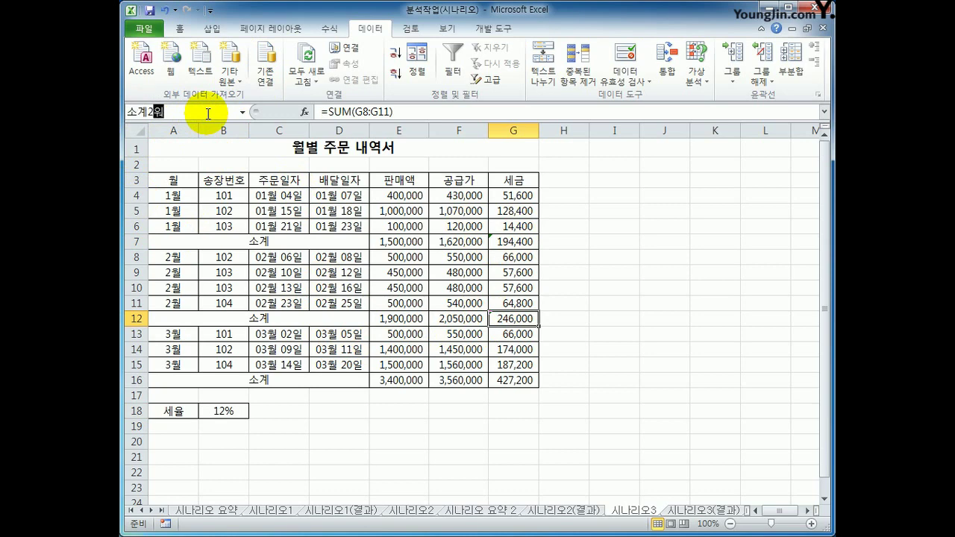
pyautogui.press('Return')
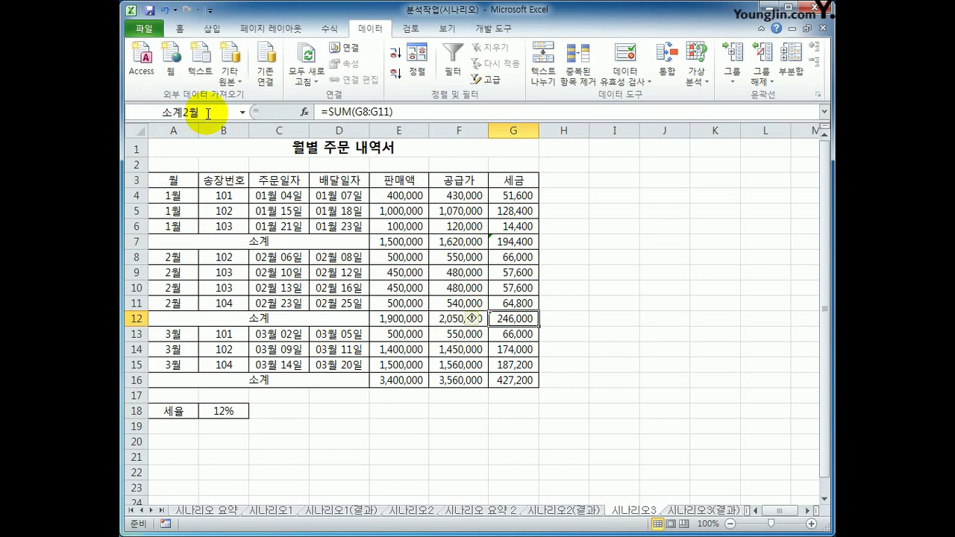
# Name the March tax subtotal cell G16 소계3월.
pyautogui.click(514, 381)
pyautogui.click(228, 112)
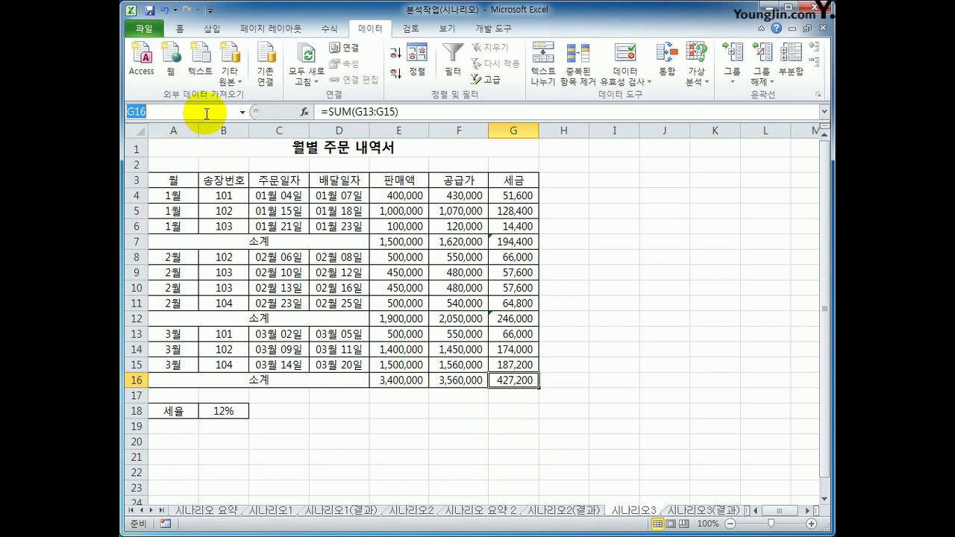
pyautogui.write('소계')
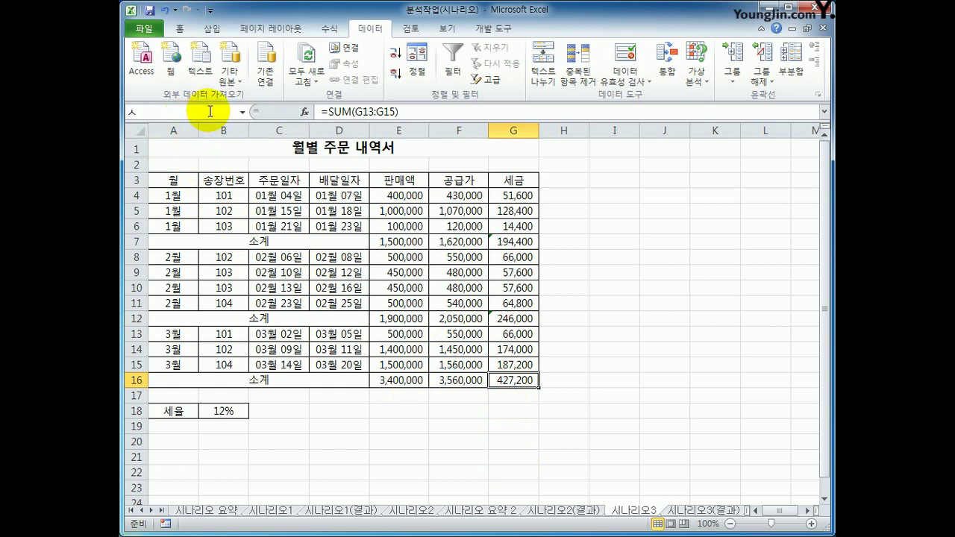
pyautogui.write('3월')
pyautogui.press('Return')
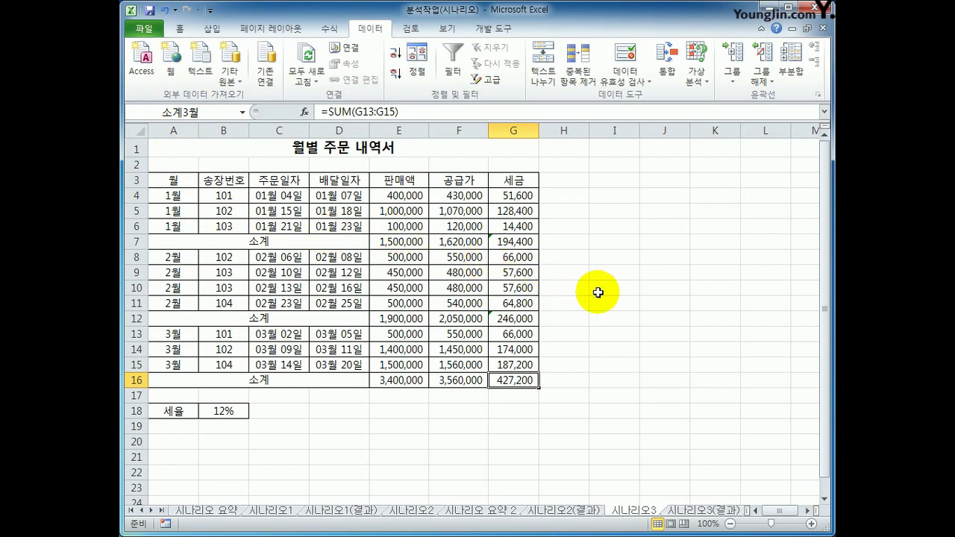
# Add a scenario named 세율인상 on 시나리오3 with the tax rate cell B18 as its changing cell.
pyautogui.click(224, 410)
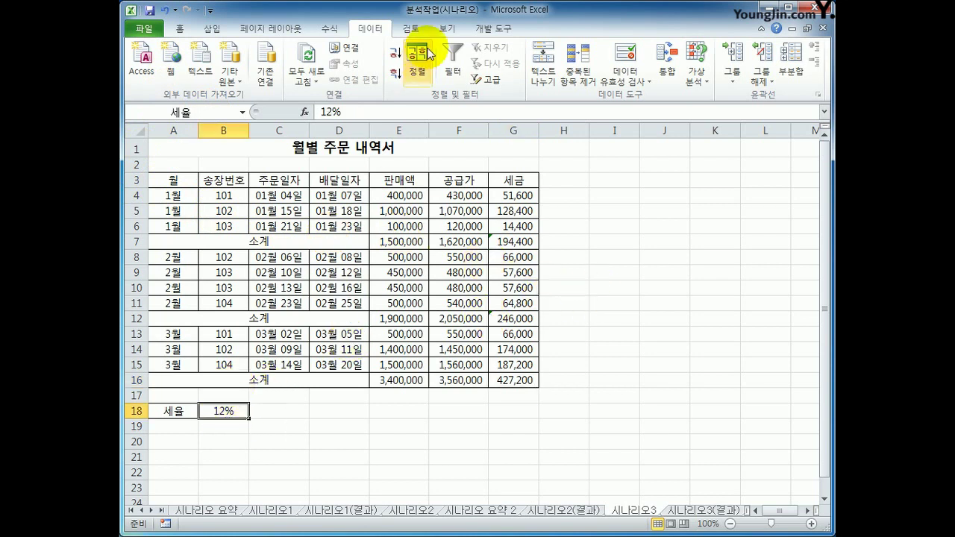
pyautogui.click(697, 85)
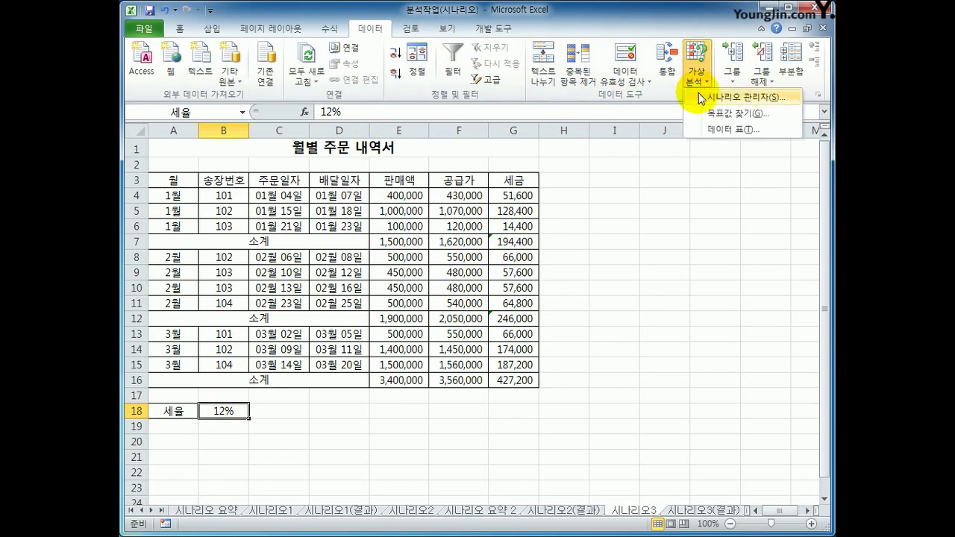
pyautogui.click(702, 98)
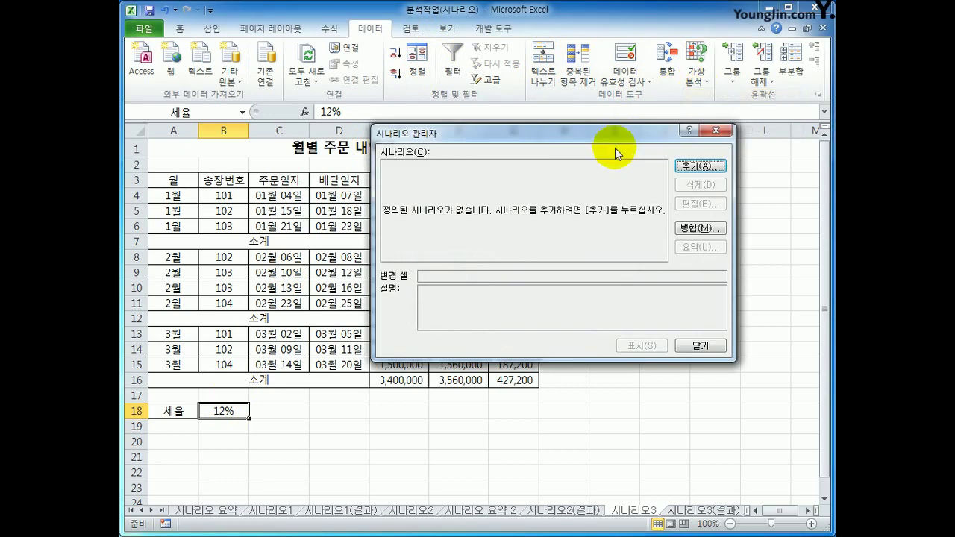
pyautogui.click(691, 166)
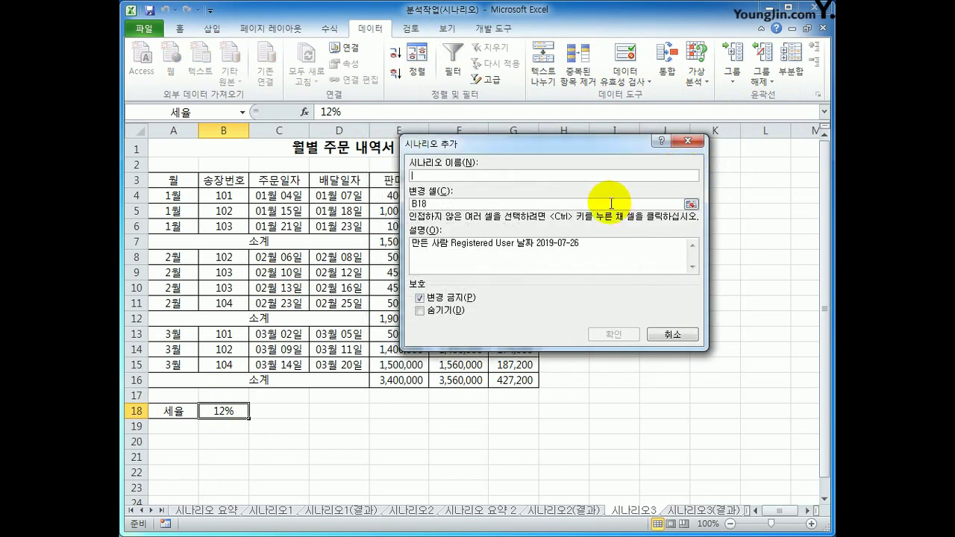
pyautogui.write('세율인상')
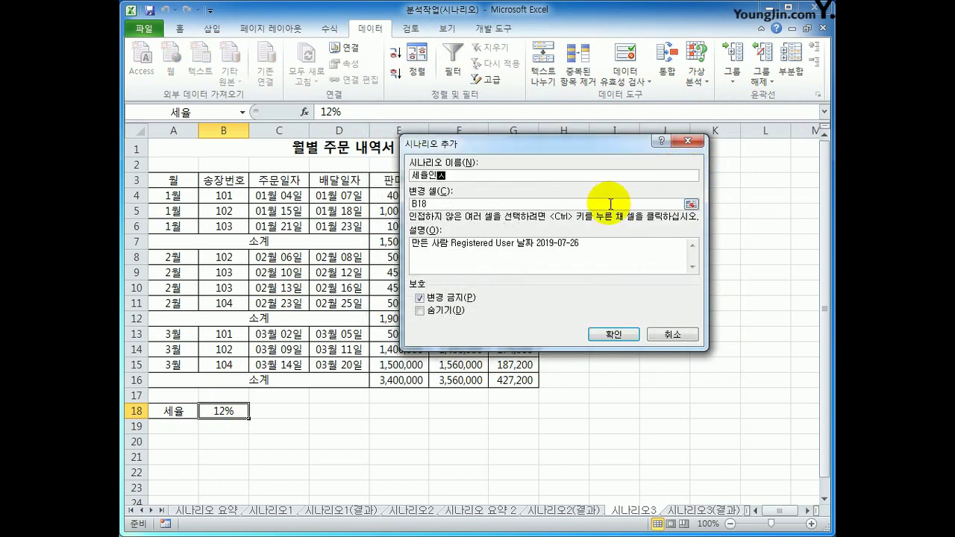
pyautogui.press('Tab')
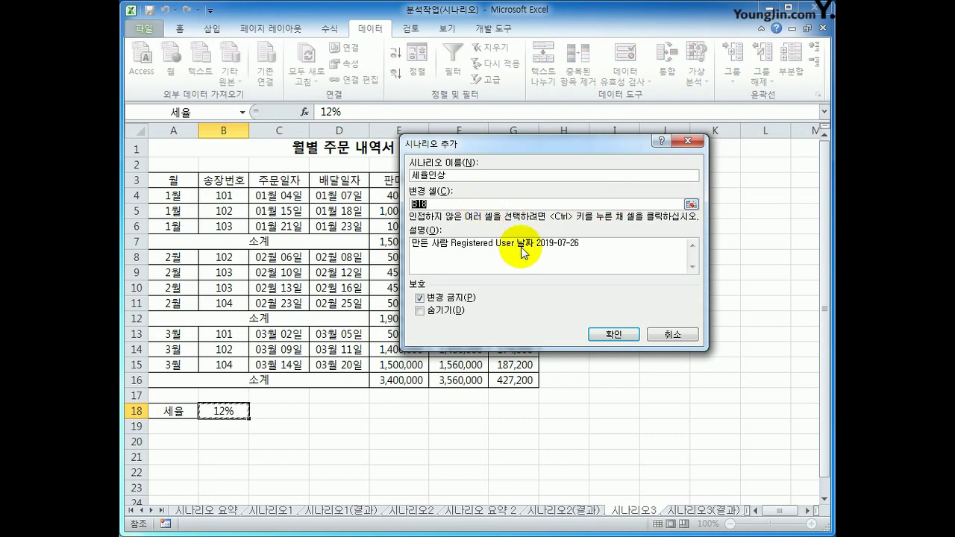
pyautogui.click(602, 333)
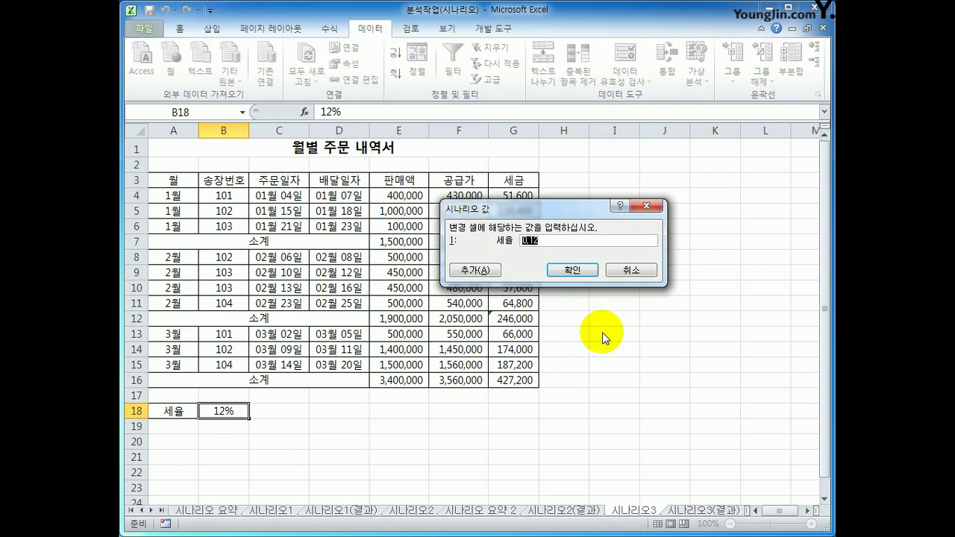
# Set the 세율 value of the 세율인상 scenario to 0.15 and proceed to adding another scenario.
pyautogui.write('15%')
pyautogui.press('BackSpace')
pyautogui.press('BackSpace')
pyautogui.press('BackSpace')
pyautogui.write('0.15')
pyautogui.click(481, 271)
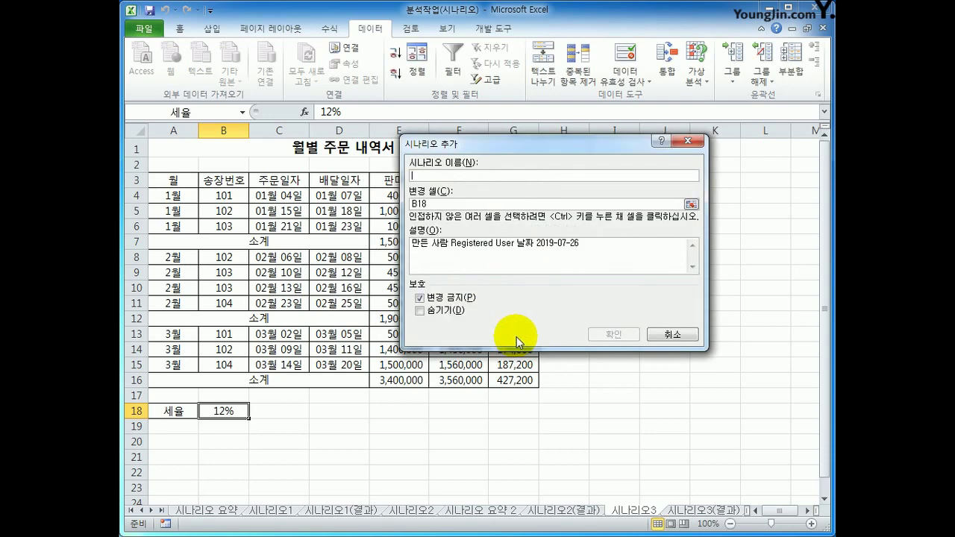
# Add a scenario named 세율인하 with changing cell B18 and a 세율 value of 9%.
pyautogui.write('세')
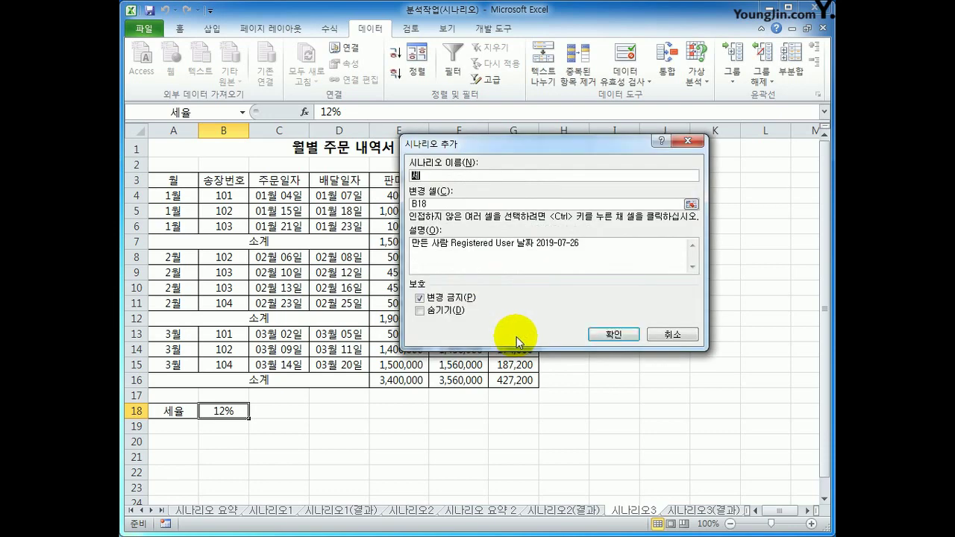
pyautogui.write('율')
pyautogui.write('인상')
pyautogui.press('Tab')
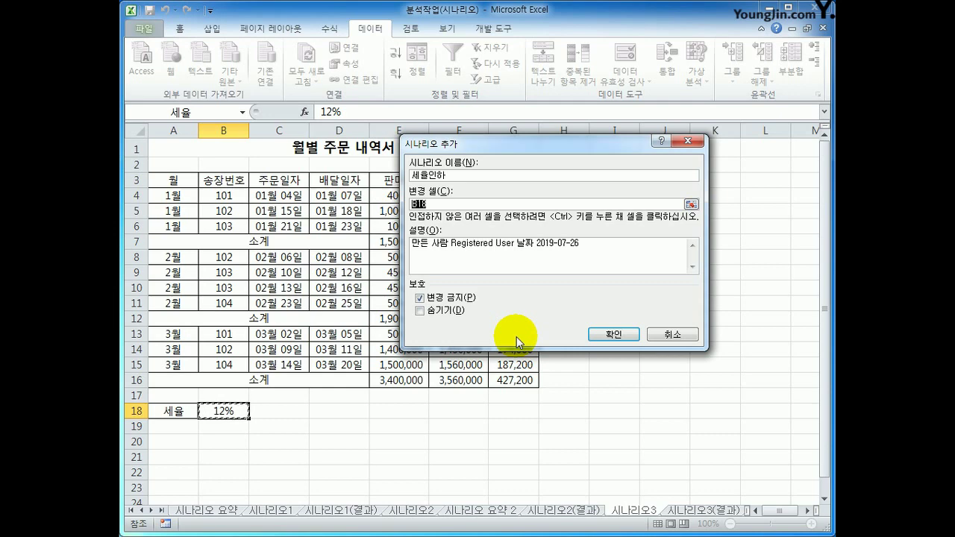
pyautogui.click(624, 334)
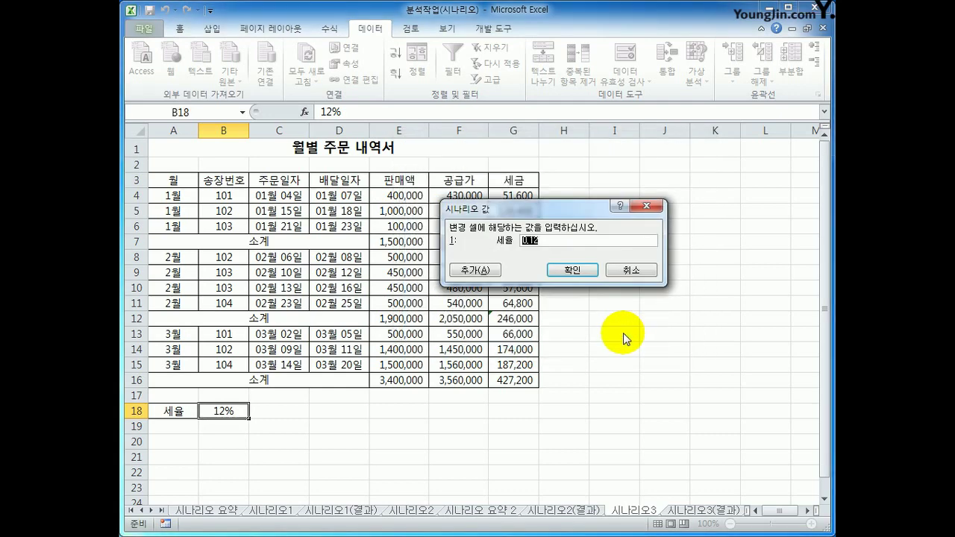
pyautogui.write('9%')
pyautogui.click(583, 271)
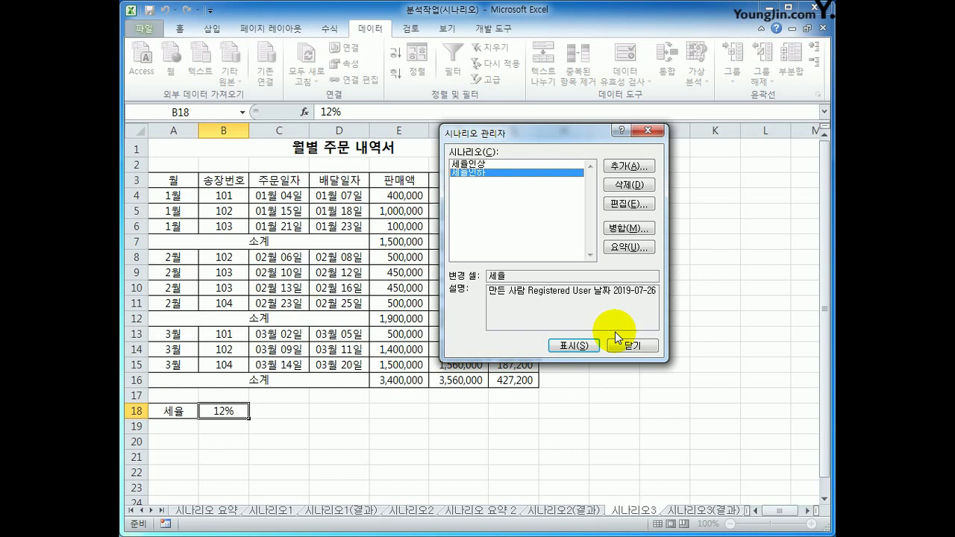
# Generate a scenario summary report using G7, G11 and G16 as the result cells.
pyautogui.click(625, 247)
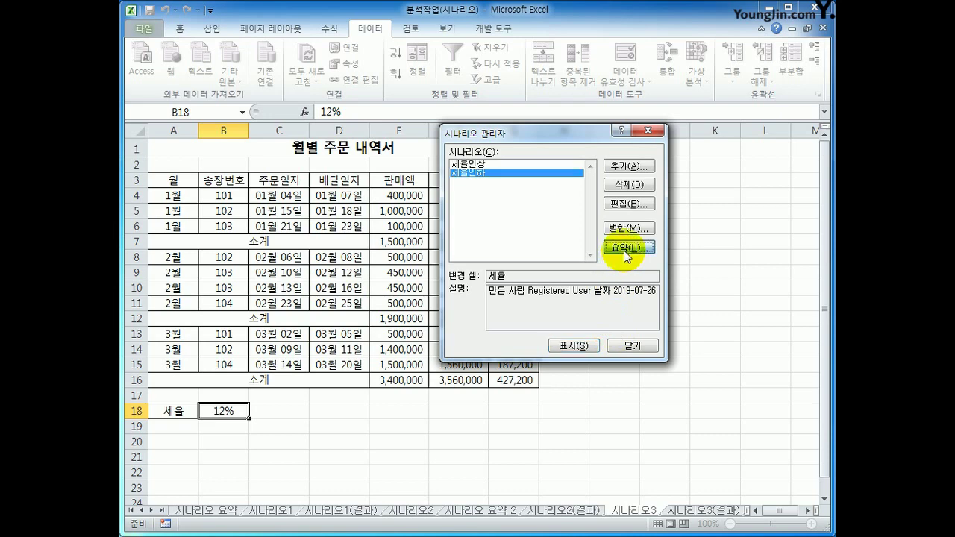
pyautogui.moveTo(546, 197); pyautogui.dragTo(668, 199)
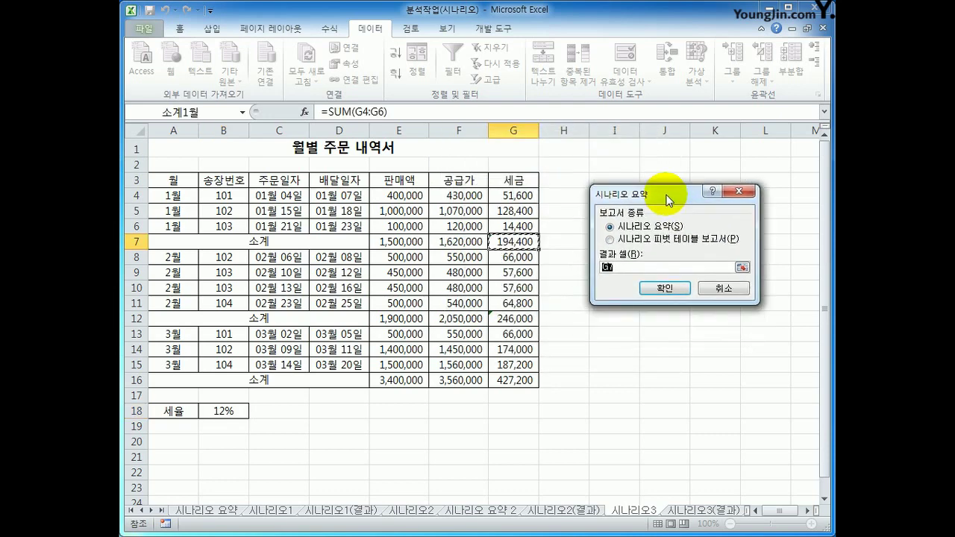
pyautogui.click(618, 267)
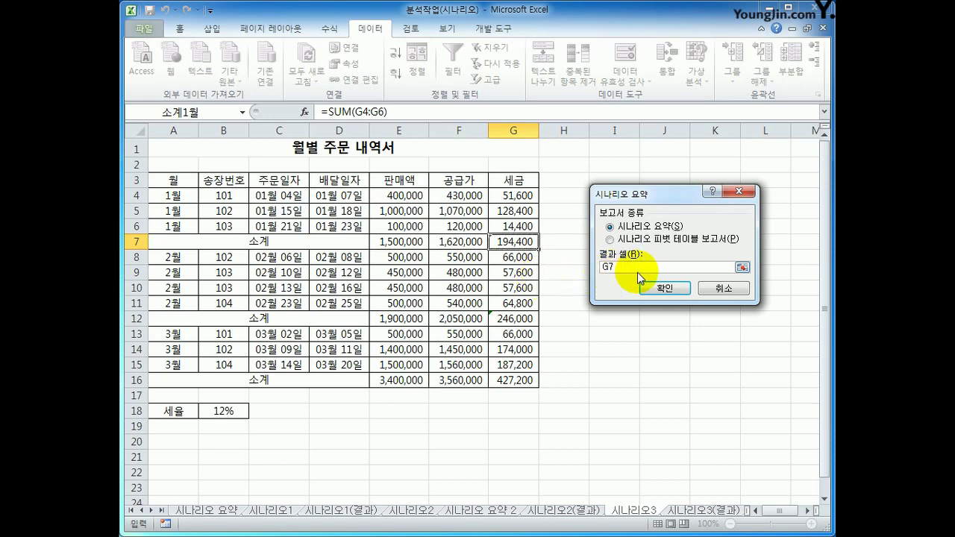
pyautogui.click(524, 241)
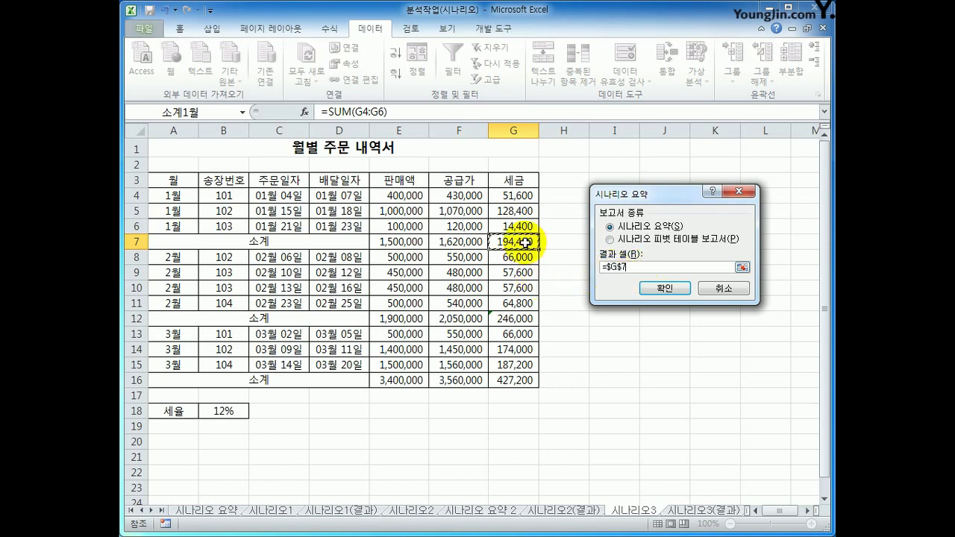
pyautogui.keyDown('ctrl'); pyautogui.click(518, 302); pyautogui.keyUp('ctrl')
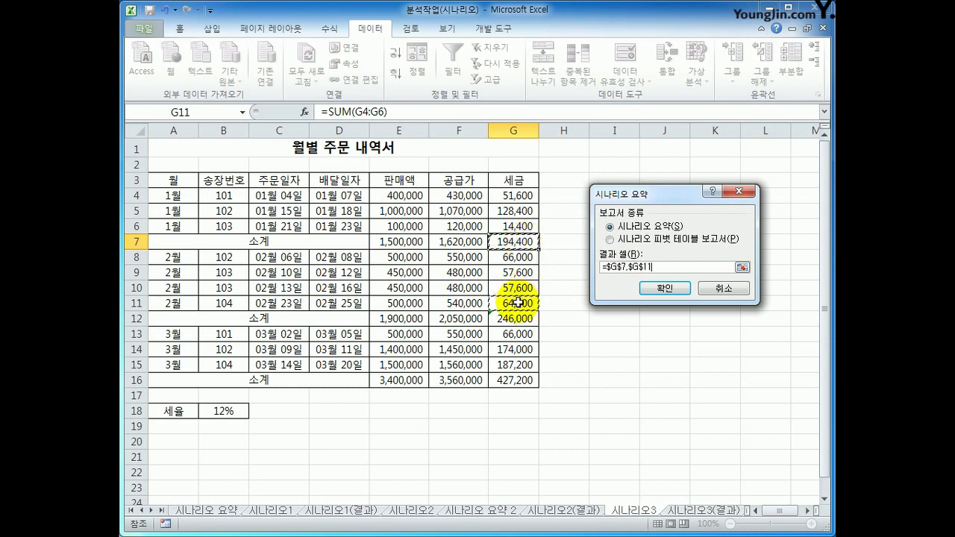
pyautogui.keyDown('ctrl'); pyautogui.click(523, 380); pyautogui.keyUp('ctrl')
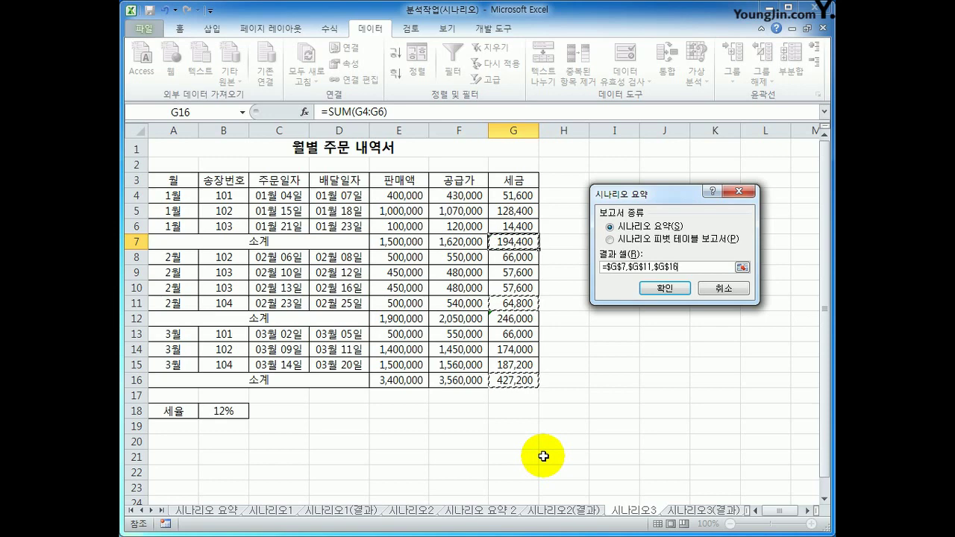
pyautogui.click(664, 288)
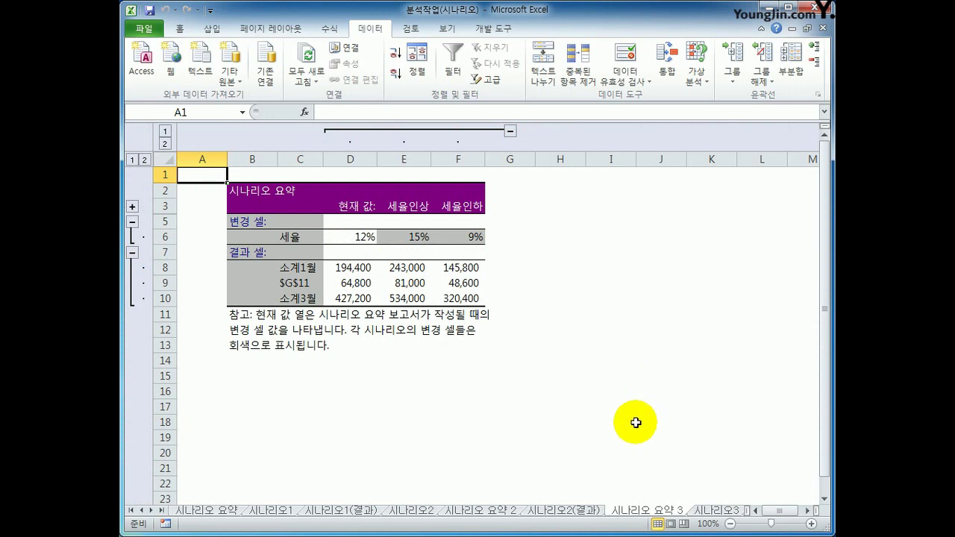
# Check the $G$11 result label in the report and delete the 시나리오 요약 3 sheet.
pyautogui.click(297, 283)
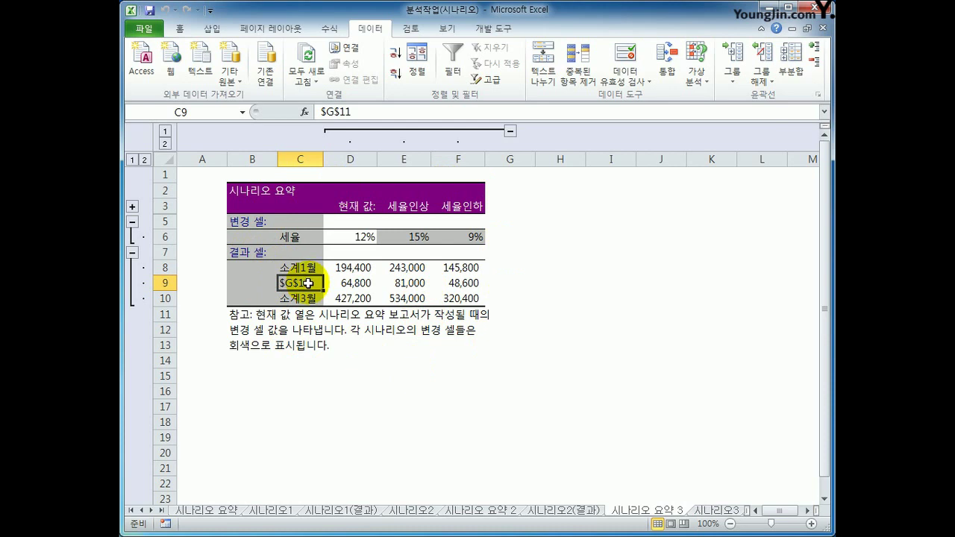
pyautogui.rightClick(650, 513)
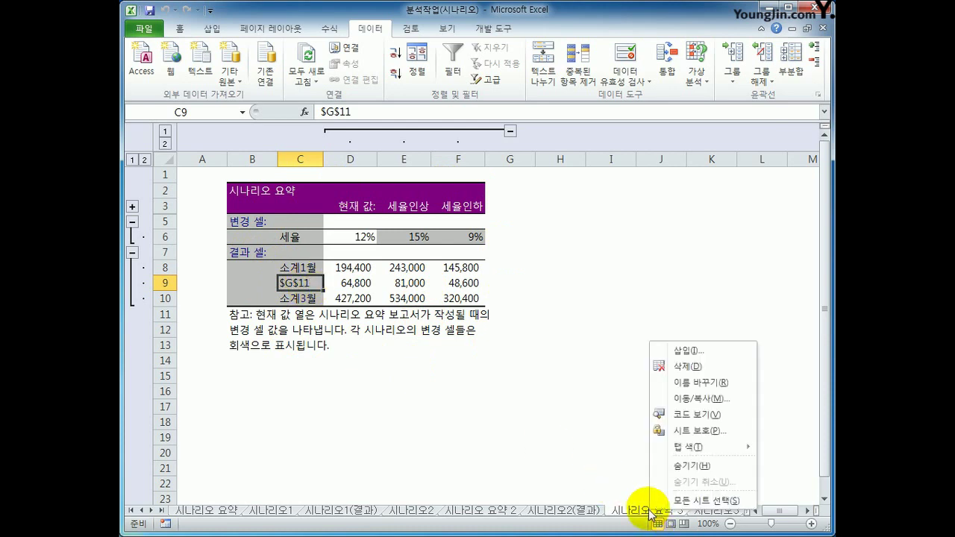
pyautogui.click(666, 366)
pyautogui.click(399, 351)
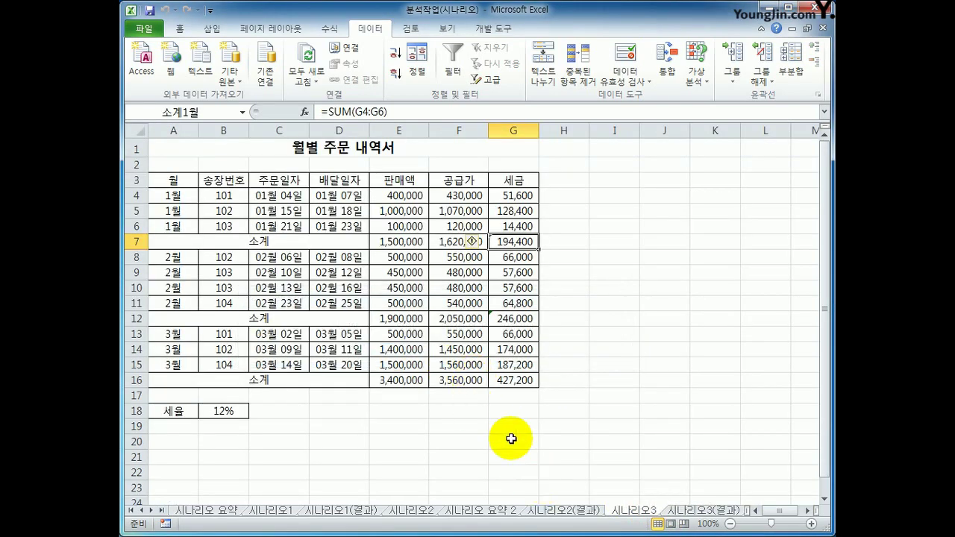
# Review the 세율인상 and 세율인하 scenarios, and compare cells G11 and G12 to identify the February tax subtotal.
pyautogui.click(690, 83)
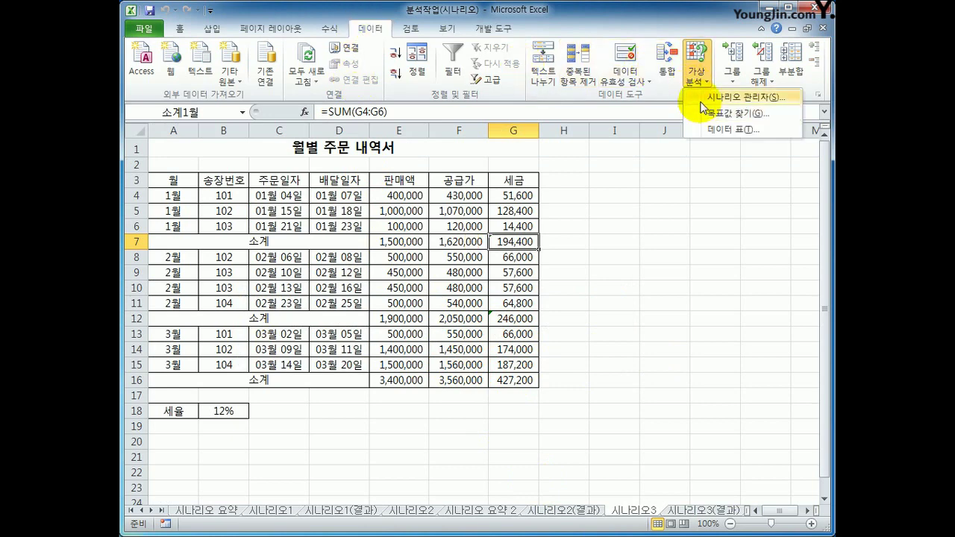
pyautogui.click(728, 98)
pyautogui.click(622, 168)
pyautogui.click(624, 176)
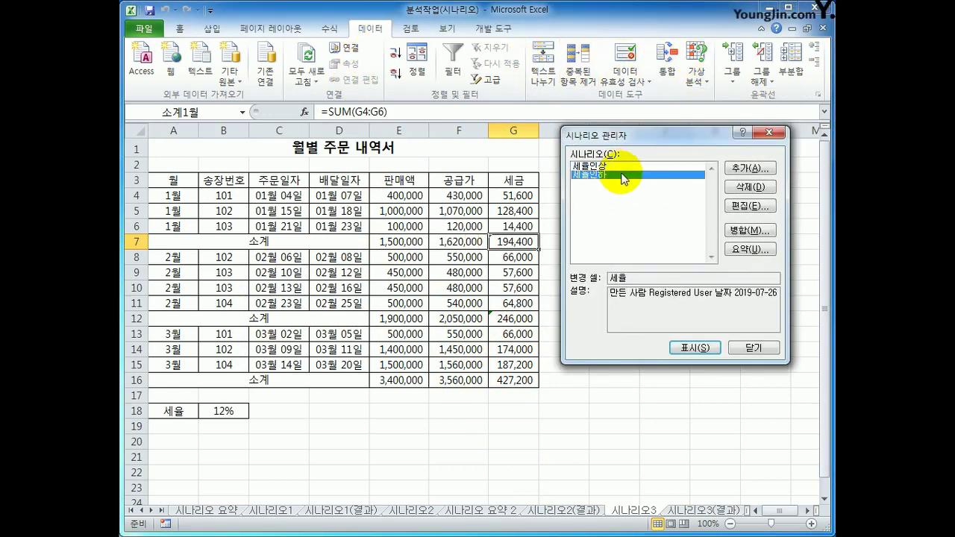
pyautogui.click(622, 164)
pyautogui.click(623, 176)
pyautogui.click(754, 348)
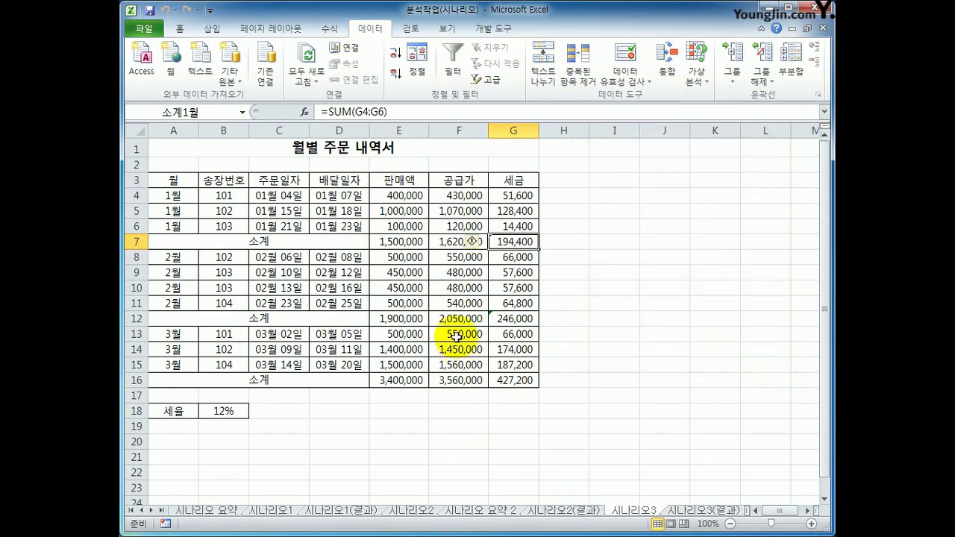
pyautogui.click(533, 317)
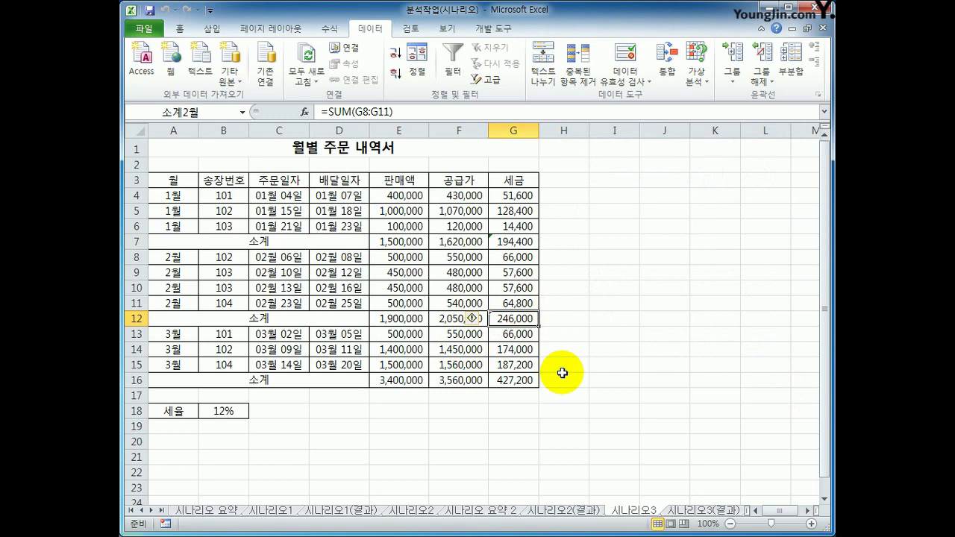
pyautogui.click(521, 303)
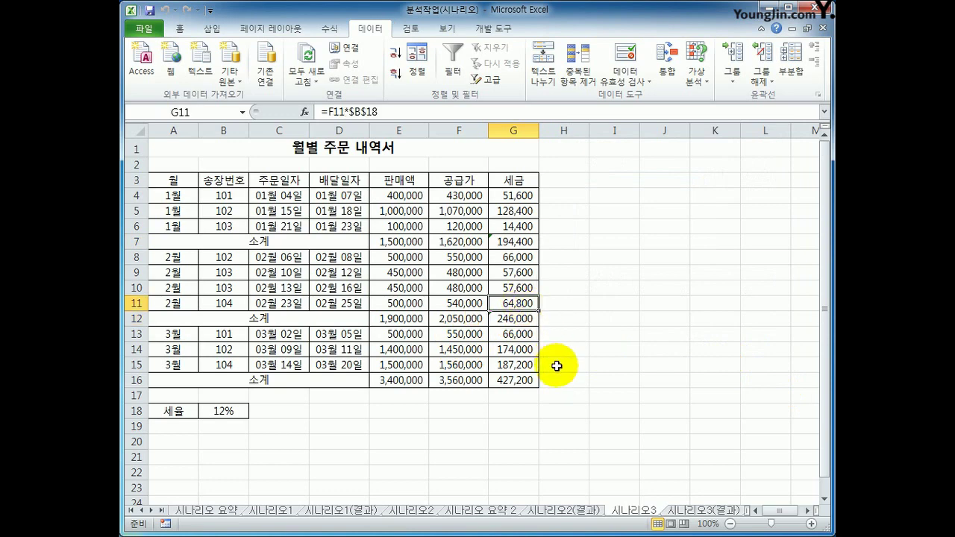
pyautogui.click(514, 318)
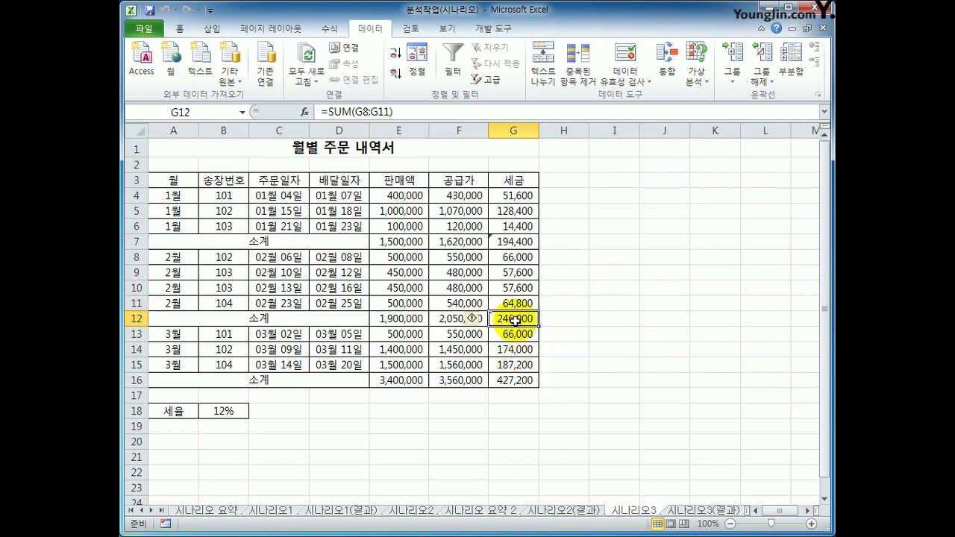
# Generate a scenario summary report with the monthly tax subtotals G7, G12 and G16 as the result cells.
pyautogui.click(696, 78)
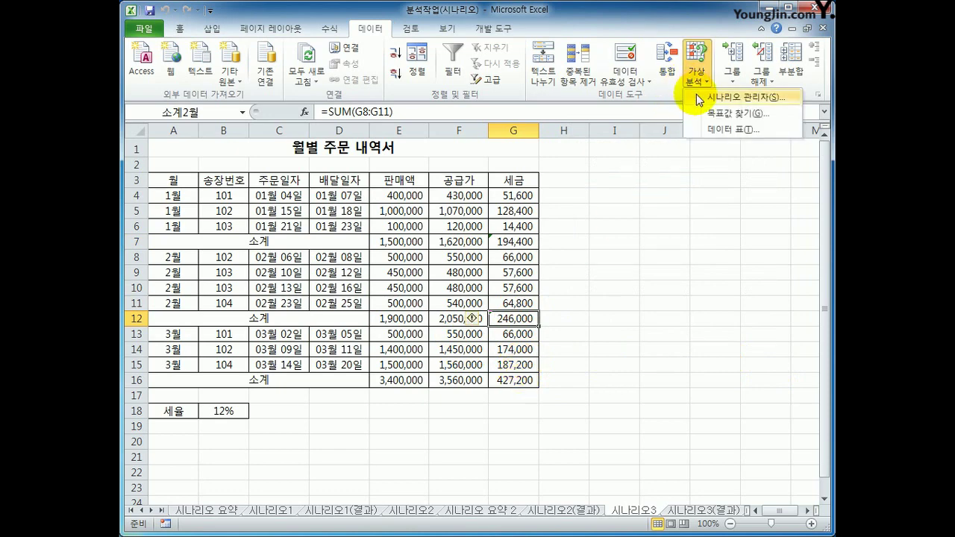
pyautogui.click(698, 97)
pyautogui.hotkey('alt', 'u')
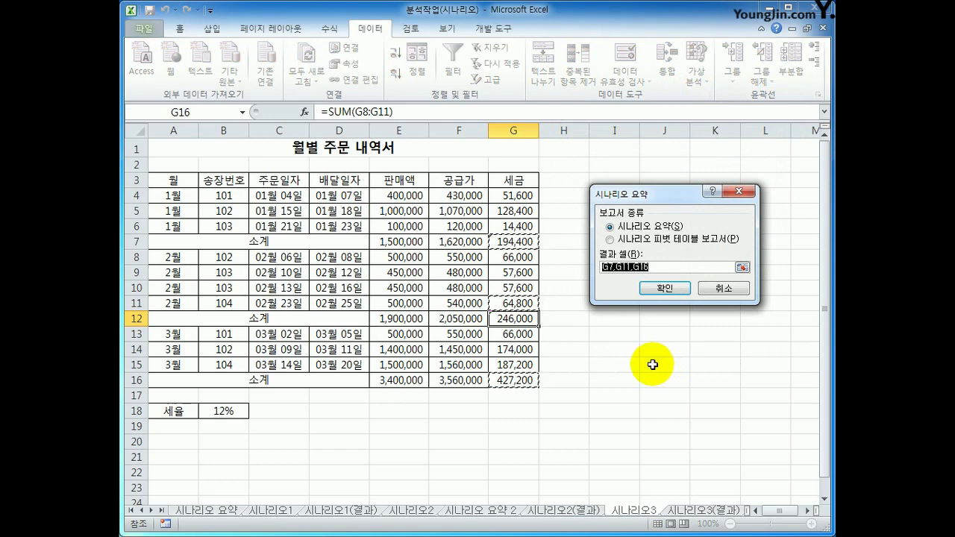
pyautogui.press('Delete')
pyautogui.click(514, 240)
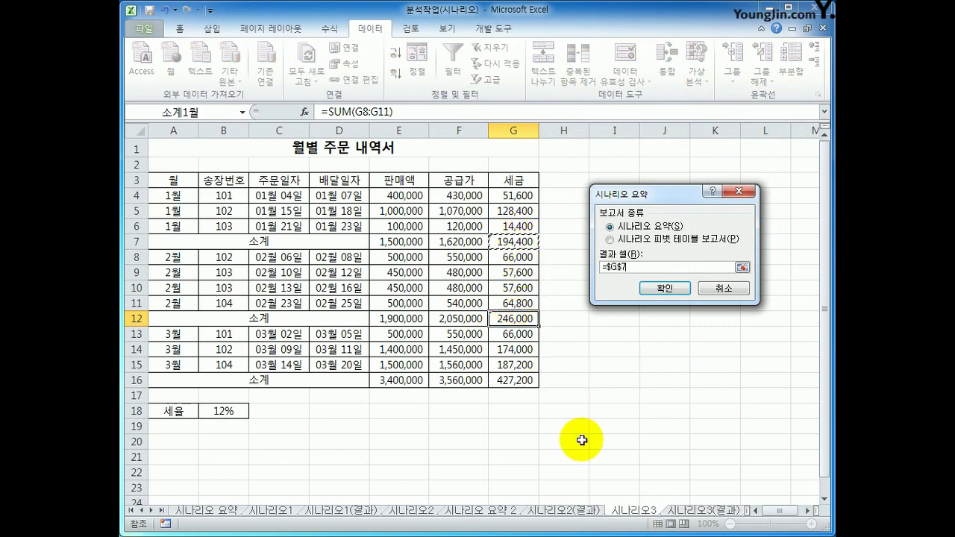
pyautogui.keyDown('ctrl'); pyautogui.click(513, 320); pyautogui.keyUp('ctrl')
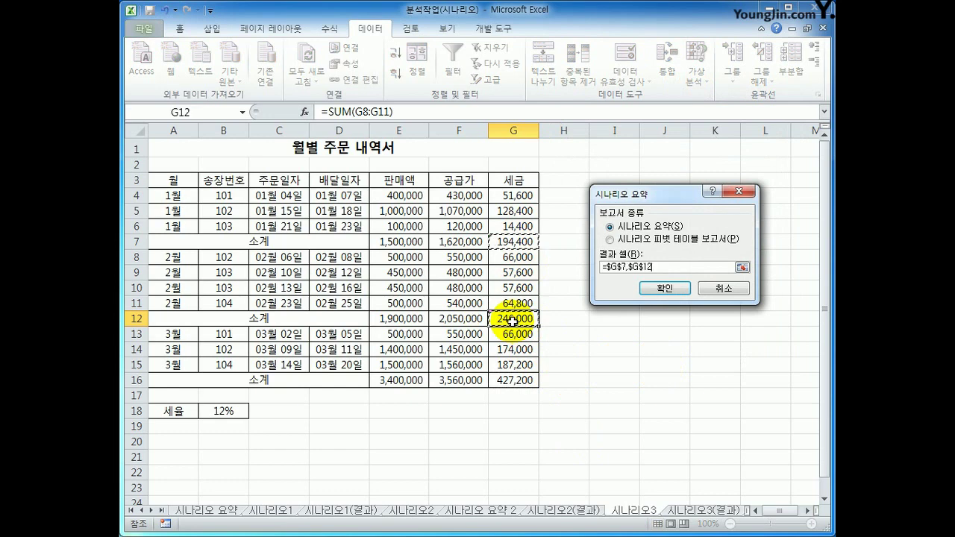
pyautogui.keyDown('ctrl'); pyautogui.click(518, 380); pyautogui.keyUp('ctrl')
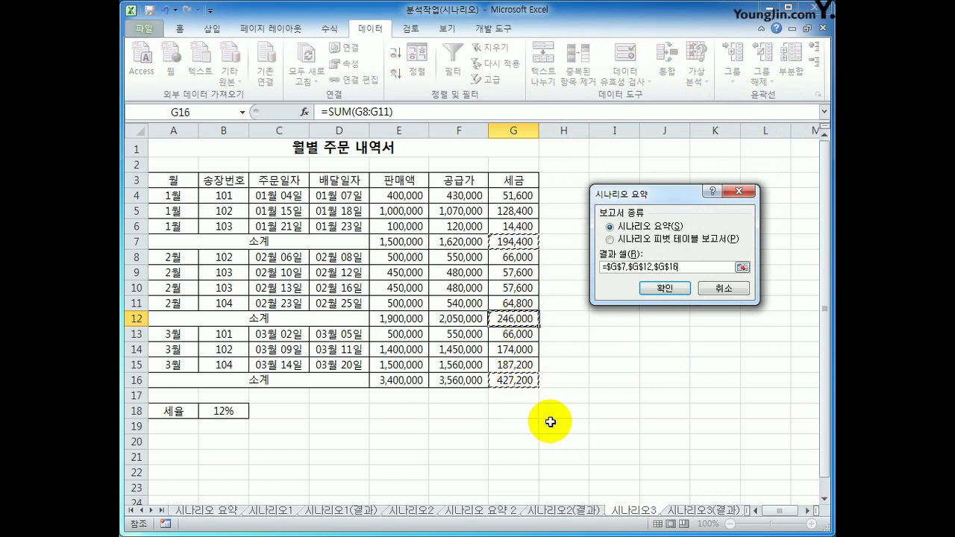
pyautogui.click(662, 298)
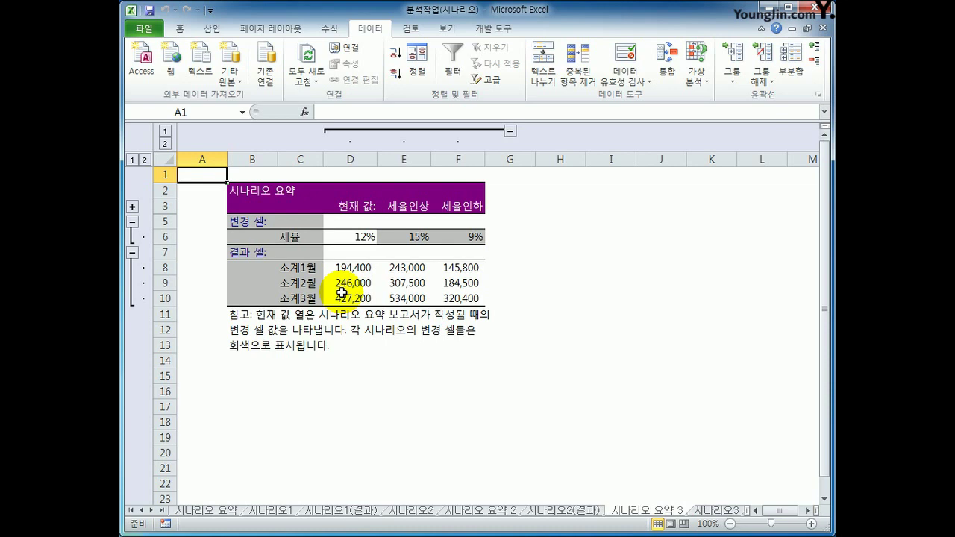
# Compare the 시나리오 요약 3 report with the 시나리오3(결과) sheet.
pyautogui.click(152, 511)
pyautogui.click(152, 511)
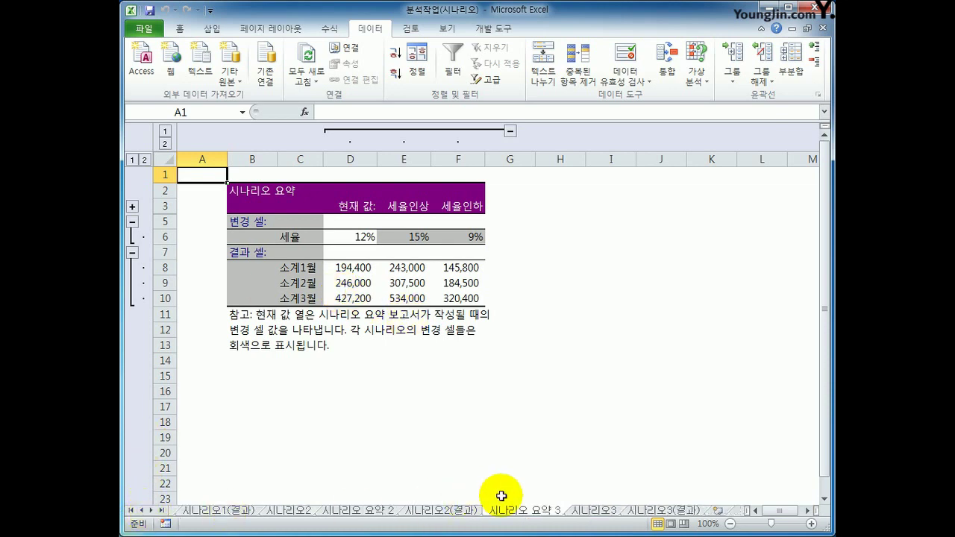
pyautogui.click(646, 511)
pyautogui.click(553, 513)
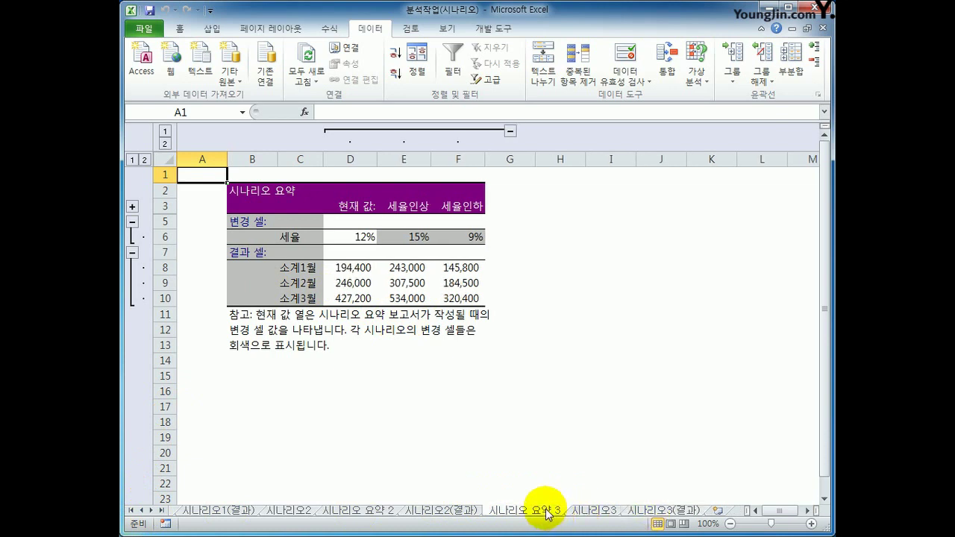